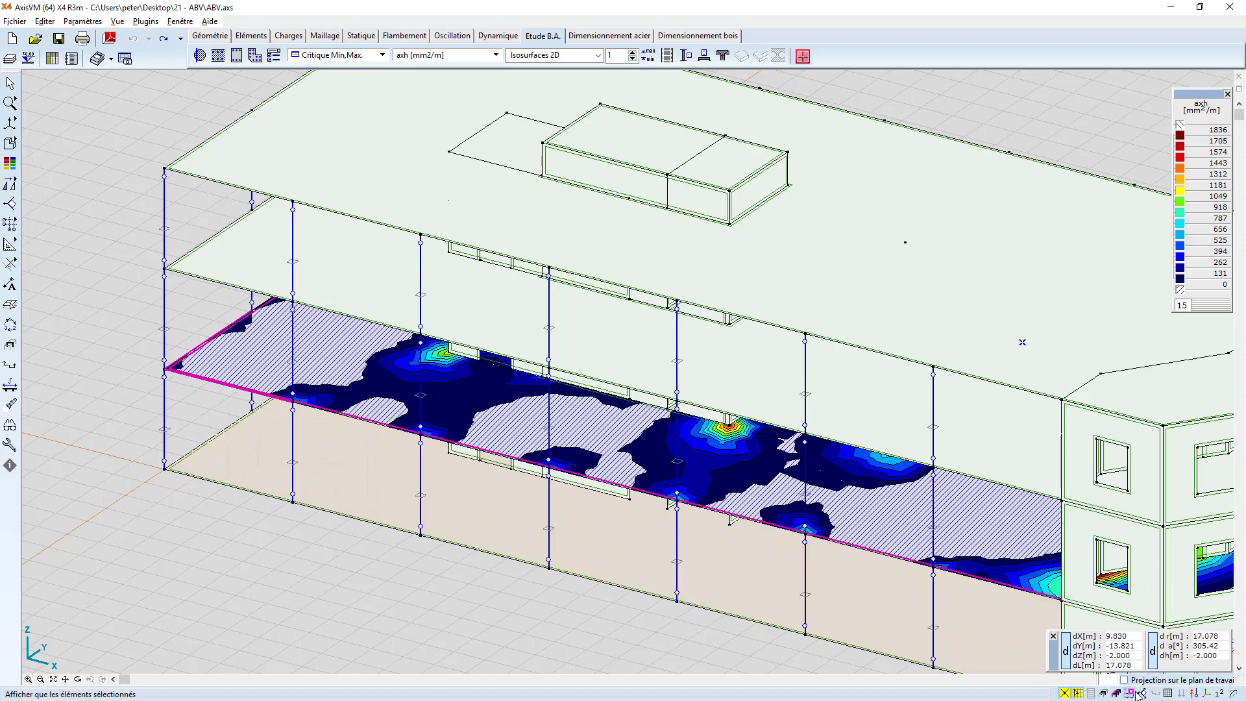
- Isolate the selected slab so only it is displayed, and view it in plan in the X-Y plane
{"action": "left_click", "coordinate": [1133, 692]}
{"action": "mouse_move", "coordinate": [9, 128]}
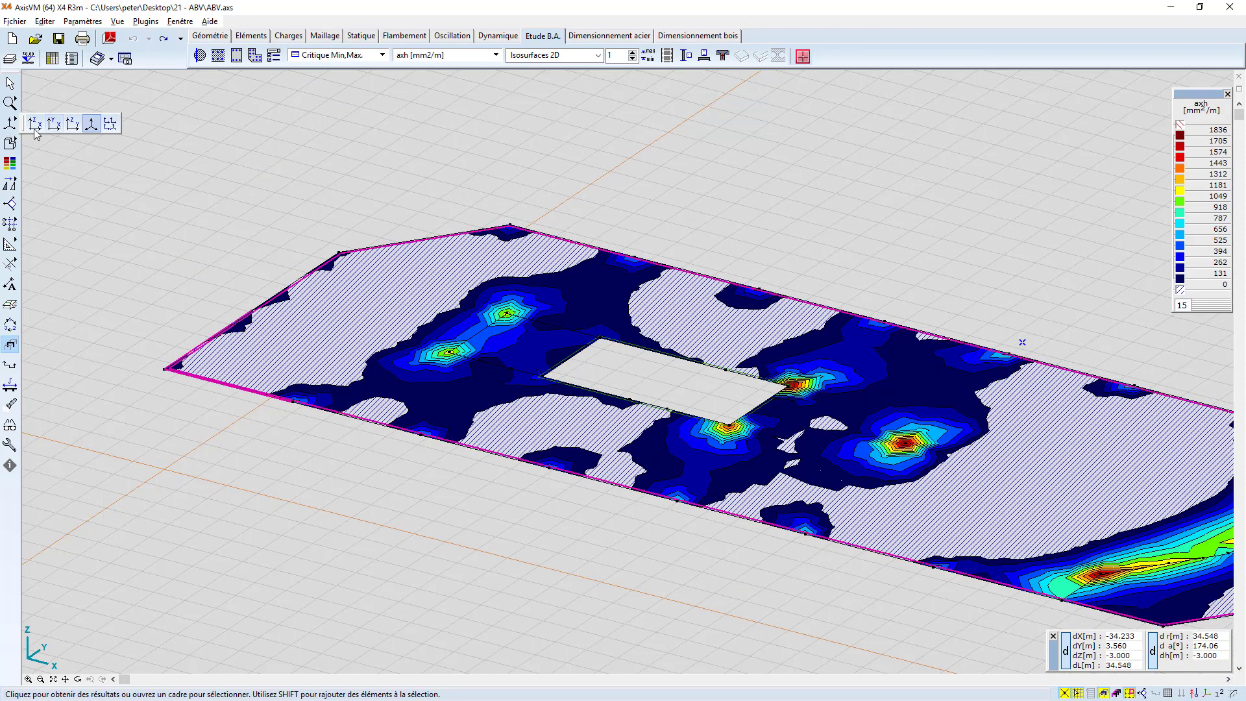
{"action": "left_click", "coordinate": [52, 126]}
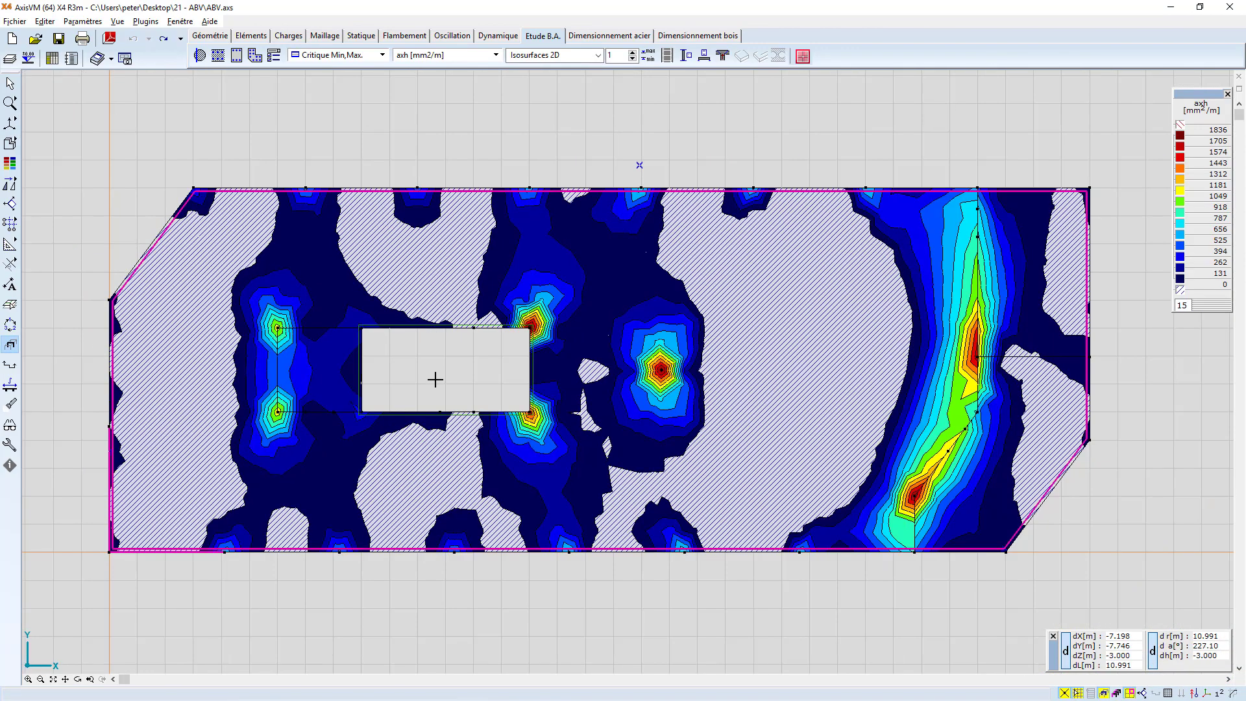
- Compare the slab's top and bottom X-direction required reinforcement side by side, then reset to the single view and close the reinforcement window
{"action": "left_click", "coordinate": [803, 63]}
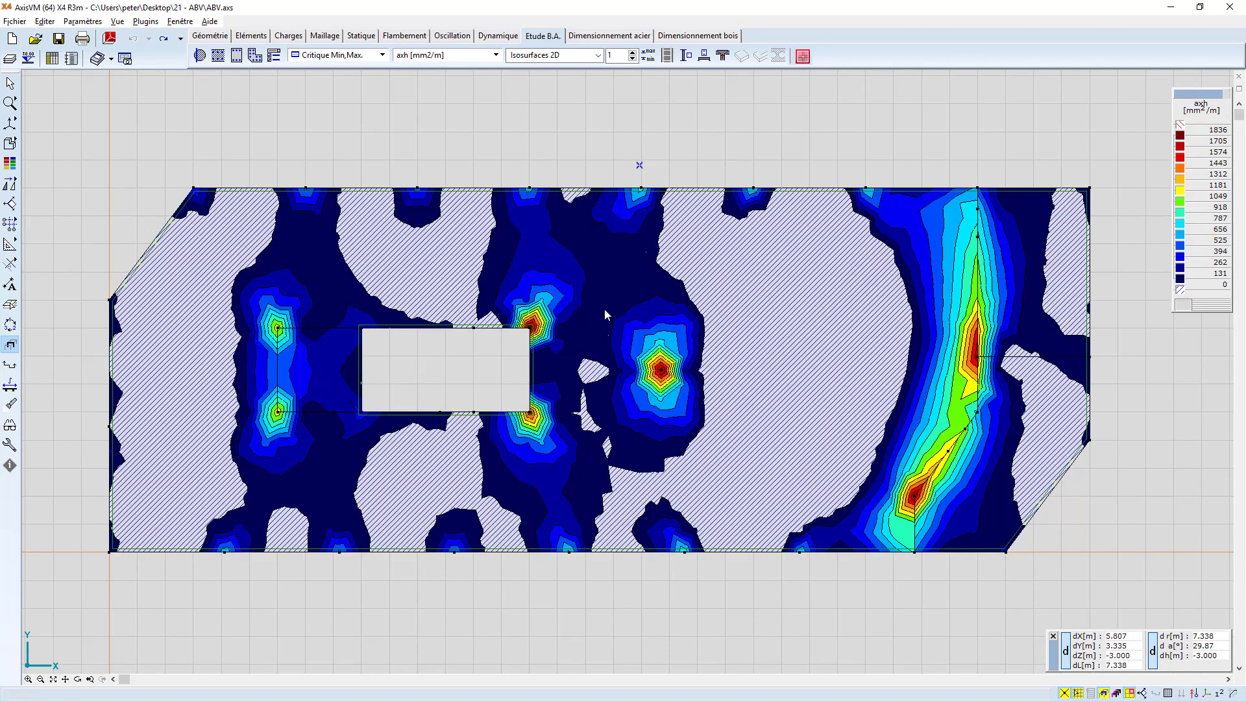
{"action": "scroll", "coordinate": [587, 283], "scroll_direction": "up", "scroll_amount": 1}
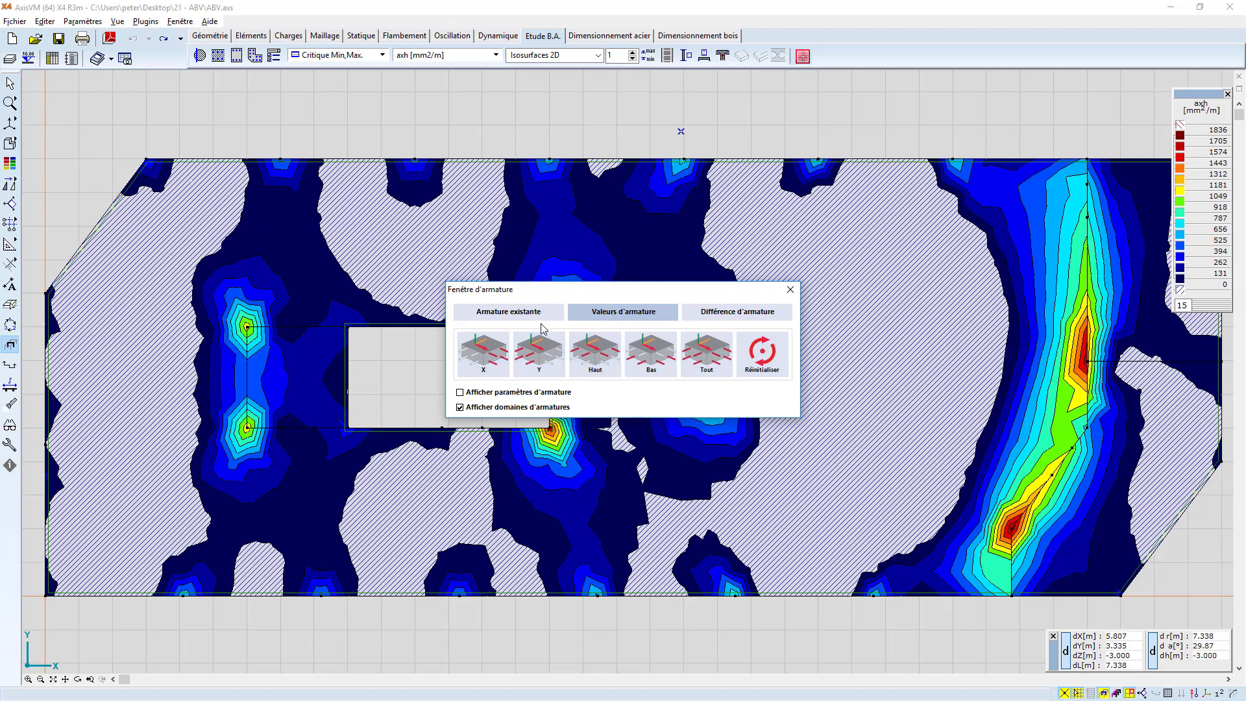
{"action": "left_click", "coordinate": [499, 356]}
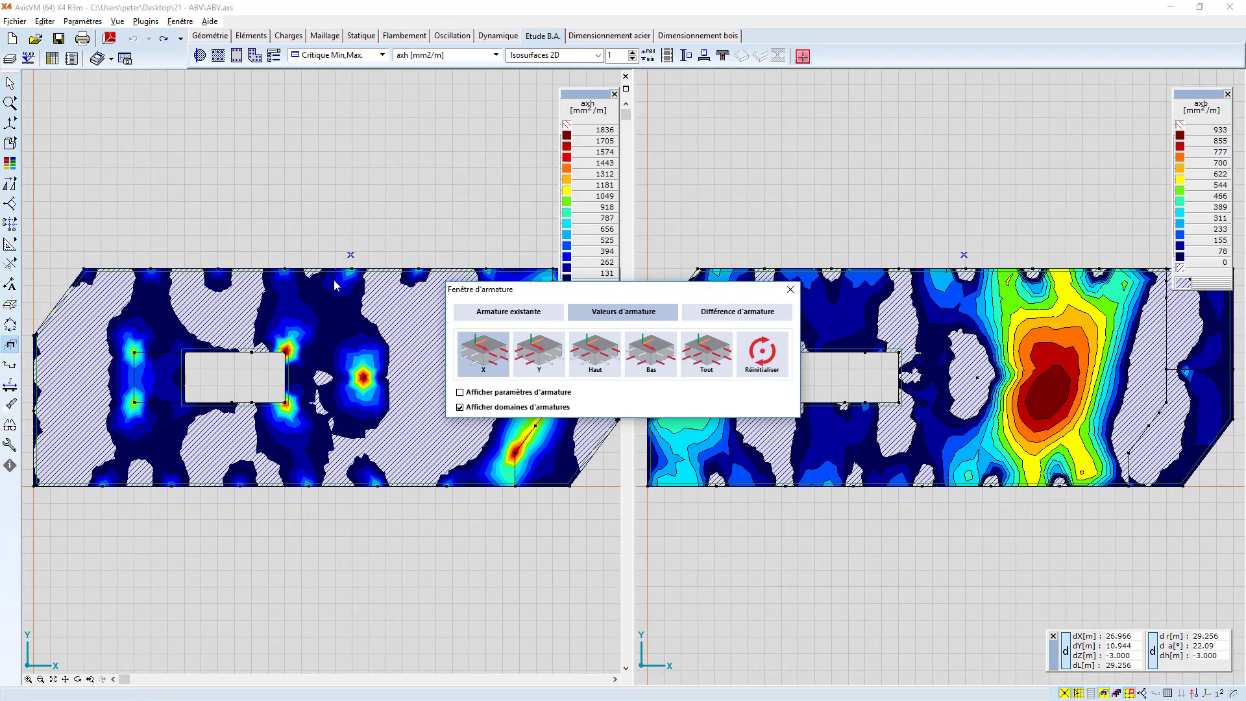
{"action": "left_click_drag", "start_coordinate": [654, 295], "coordinate": [654, 522]}
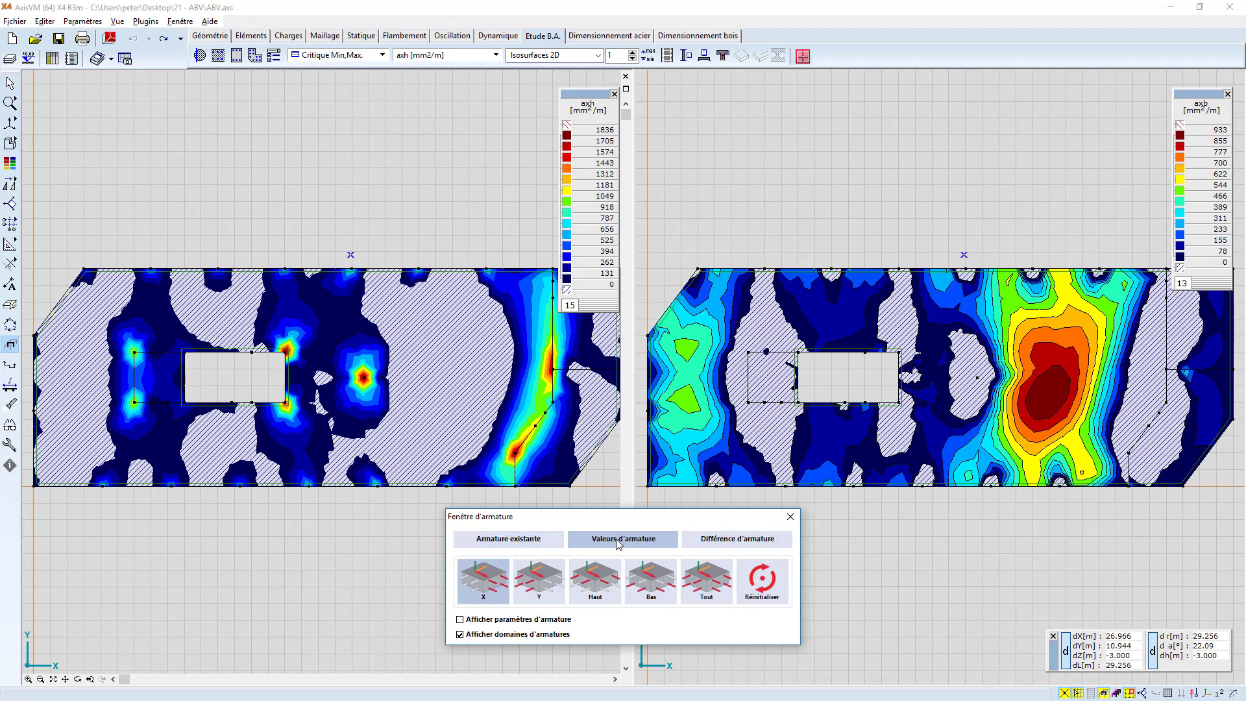
{"action": "left_click", "coordinate": [767, 587]}
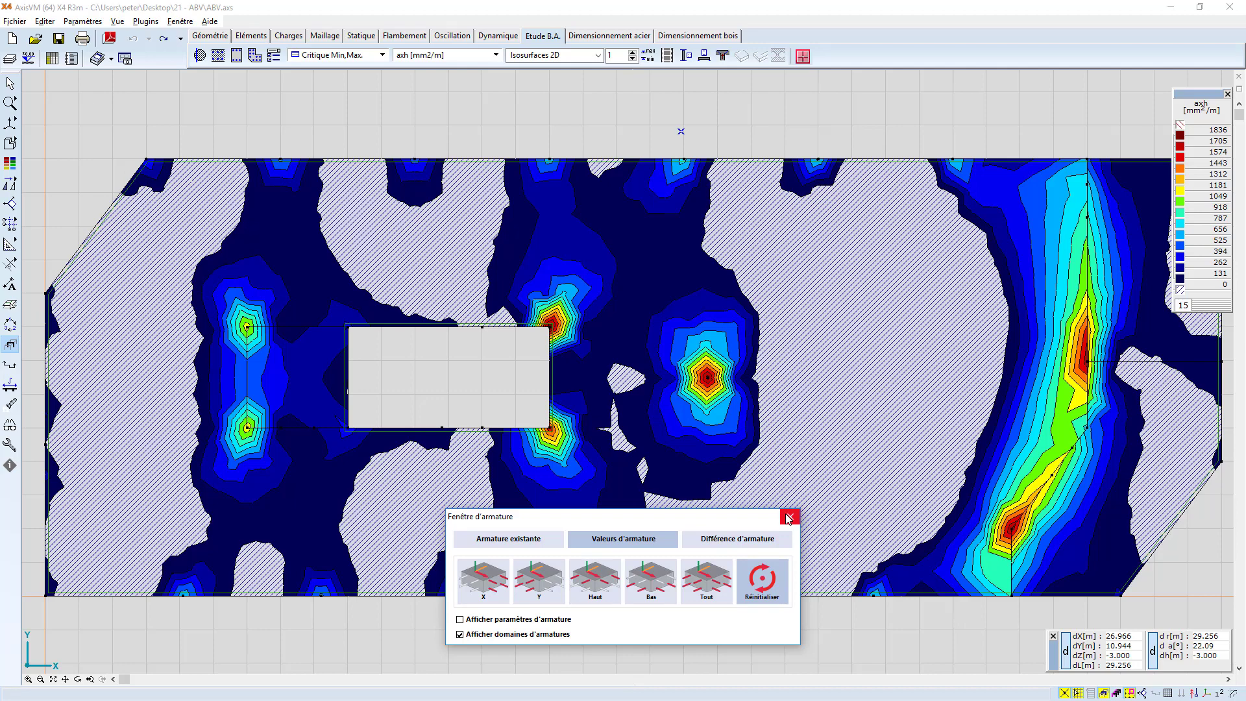
{"action": "left_click", "coordinate": [790, 516]}
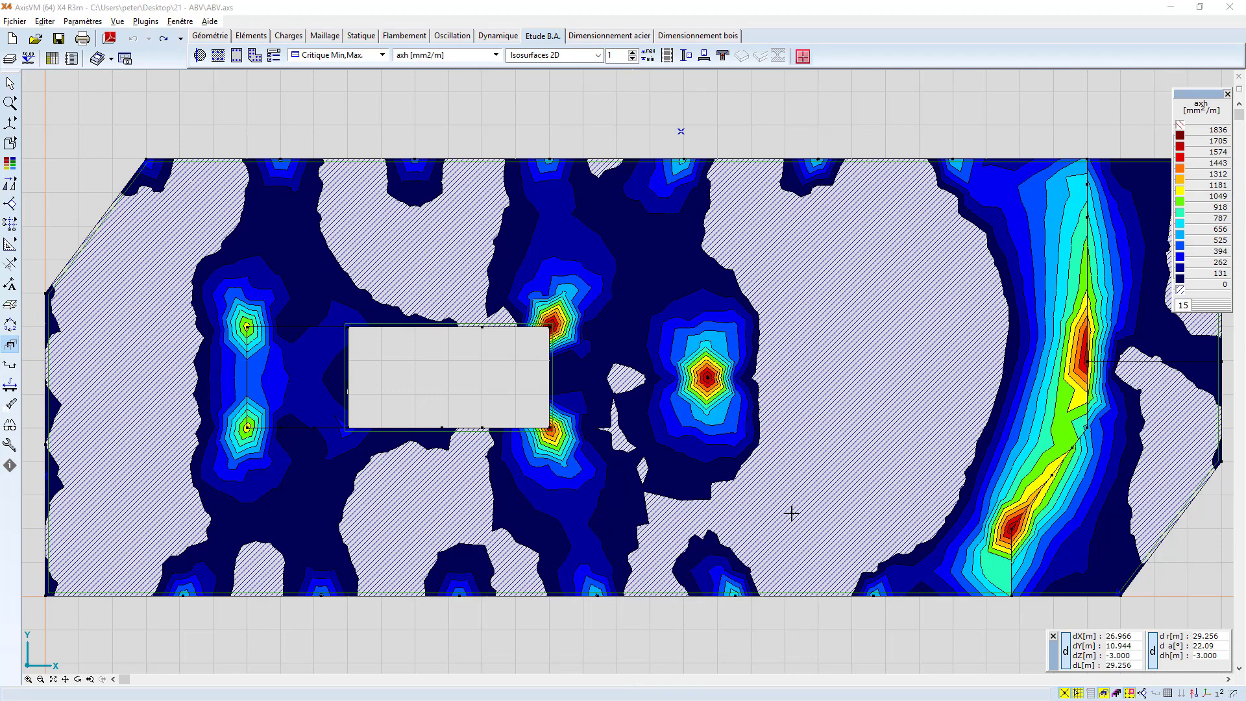
- Start the "Suggestion automatique de plans d'armature" plugin and select the displayed slab for it
{"action": "left_click", "coordinate": [146, 20]}
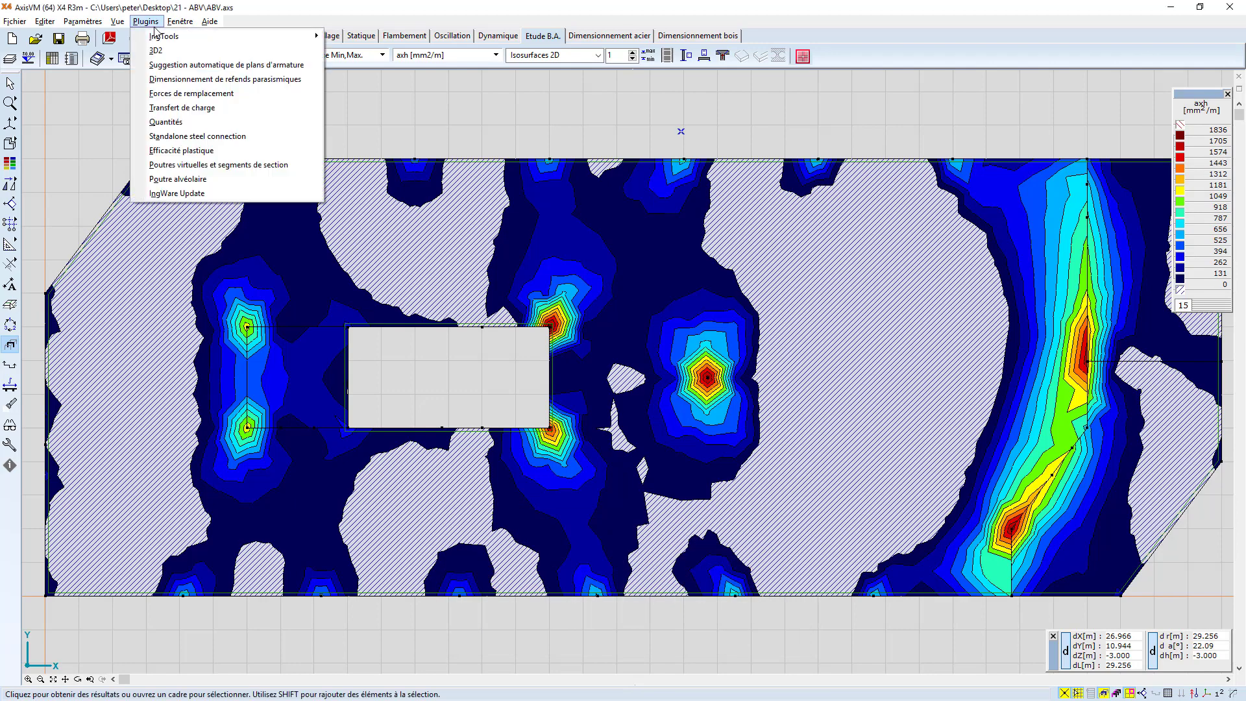
{"action": "left_click", "coordinate": [186, 65]}
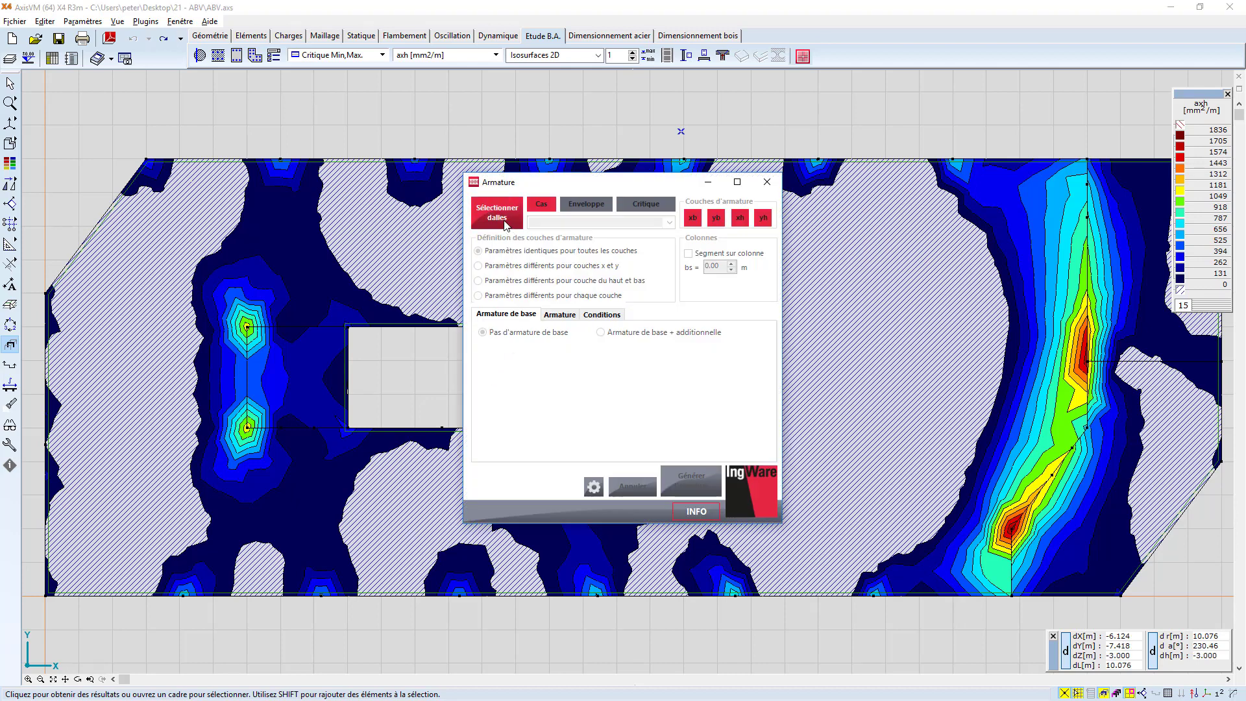
{"action": "left_click", "coordinate": [497, 214]}
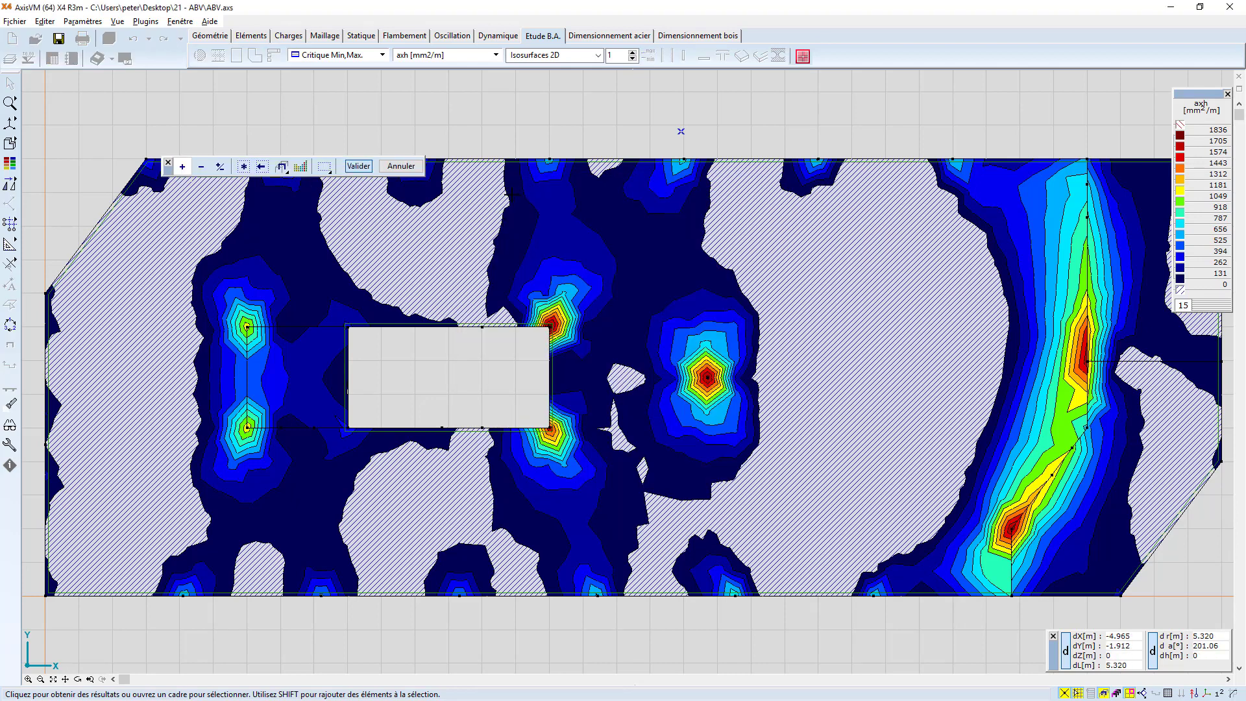
{"action": "left_click", "coordinate": [419, 145]}
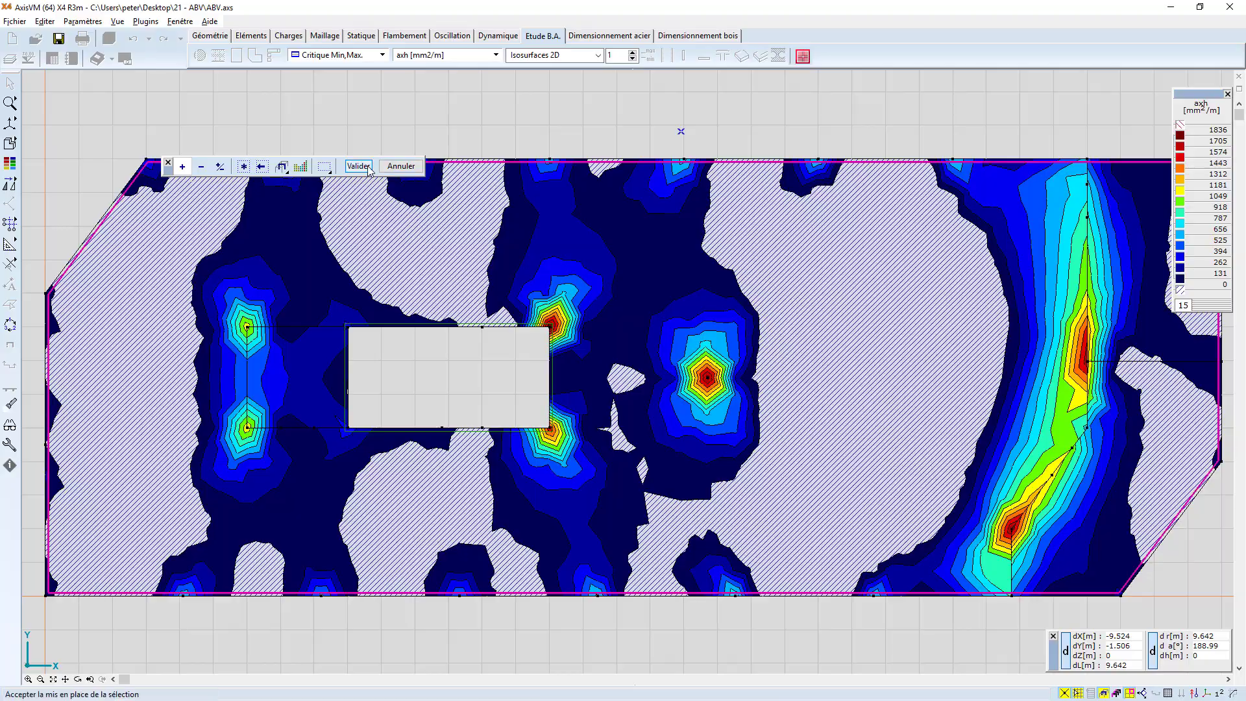
{"action": "left_click", "coordinate": [358, 167]}
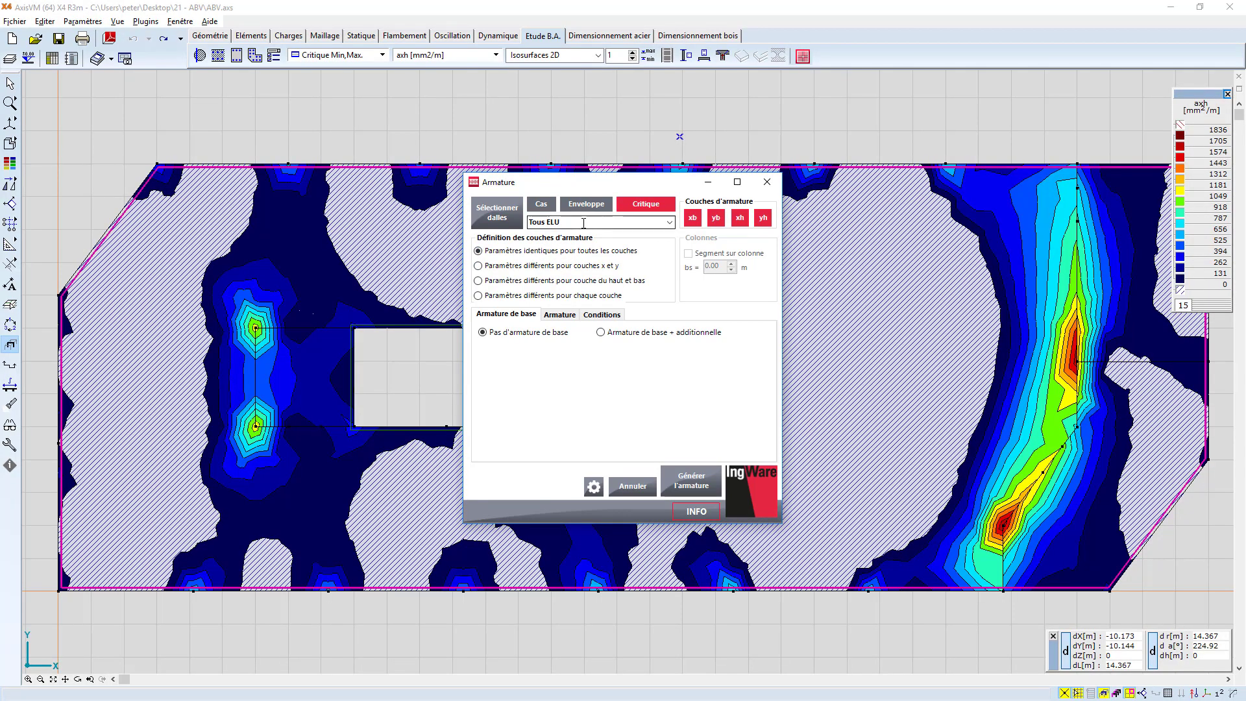
- Set the critical combination to ELU and use different parameters for the top and bottom reinforcement layers
{"action": "left_click", "coordinate": [604, 222]}
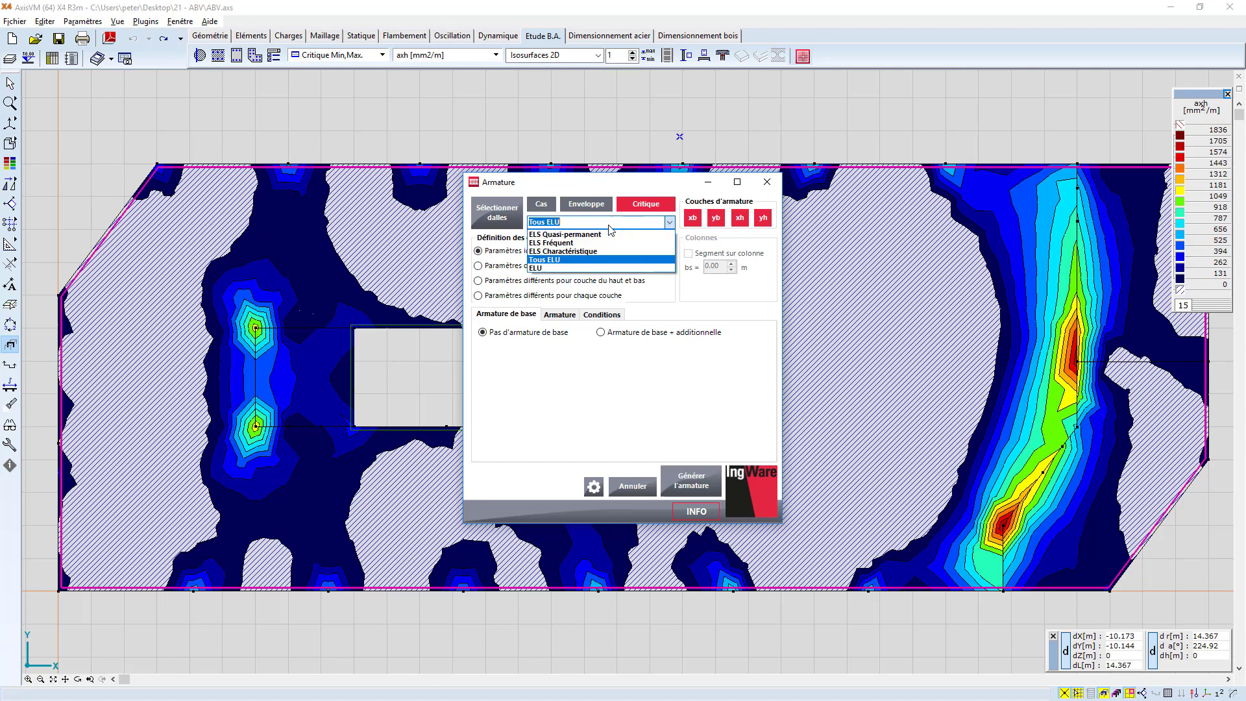
{"action": "left_click", "coordinate": [559, 270]}
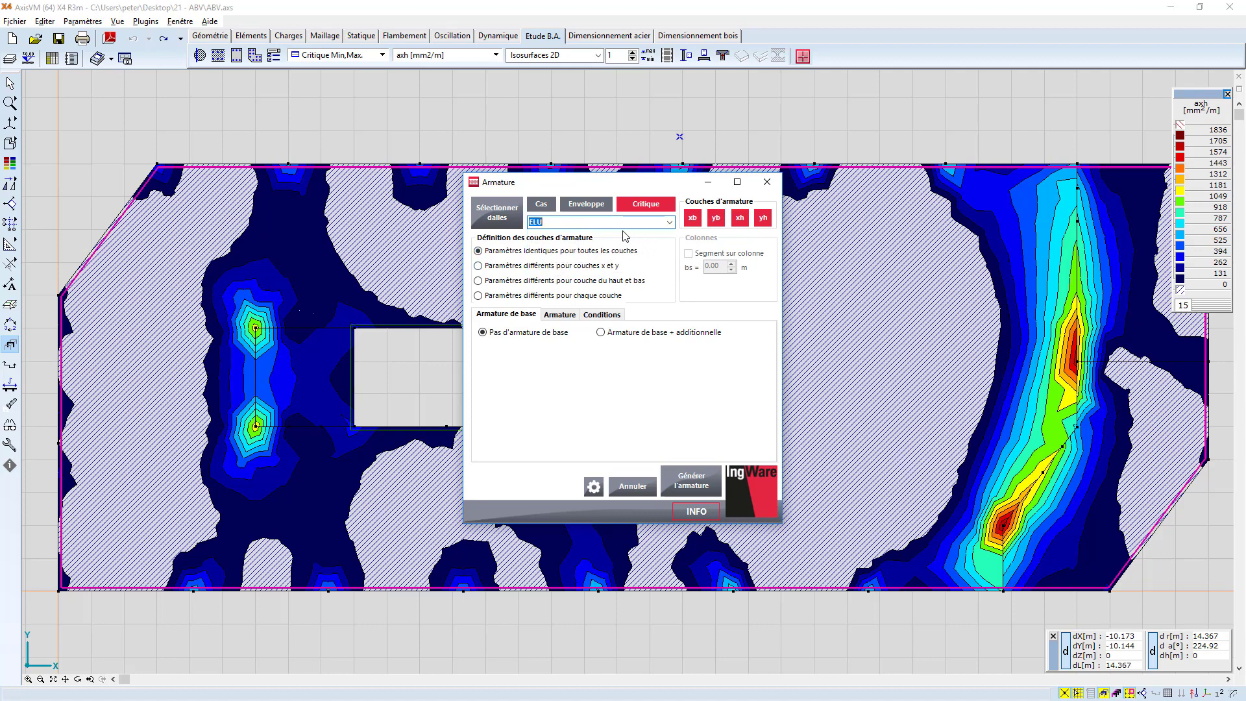
{"action": "left_click", "coordinate": [692, 220]}
{"action": "left_click", "coordinate": [479, 281]}
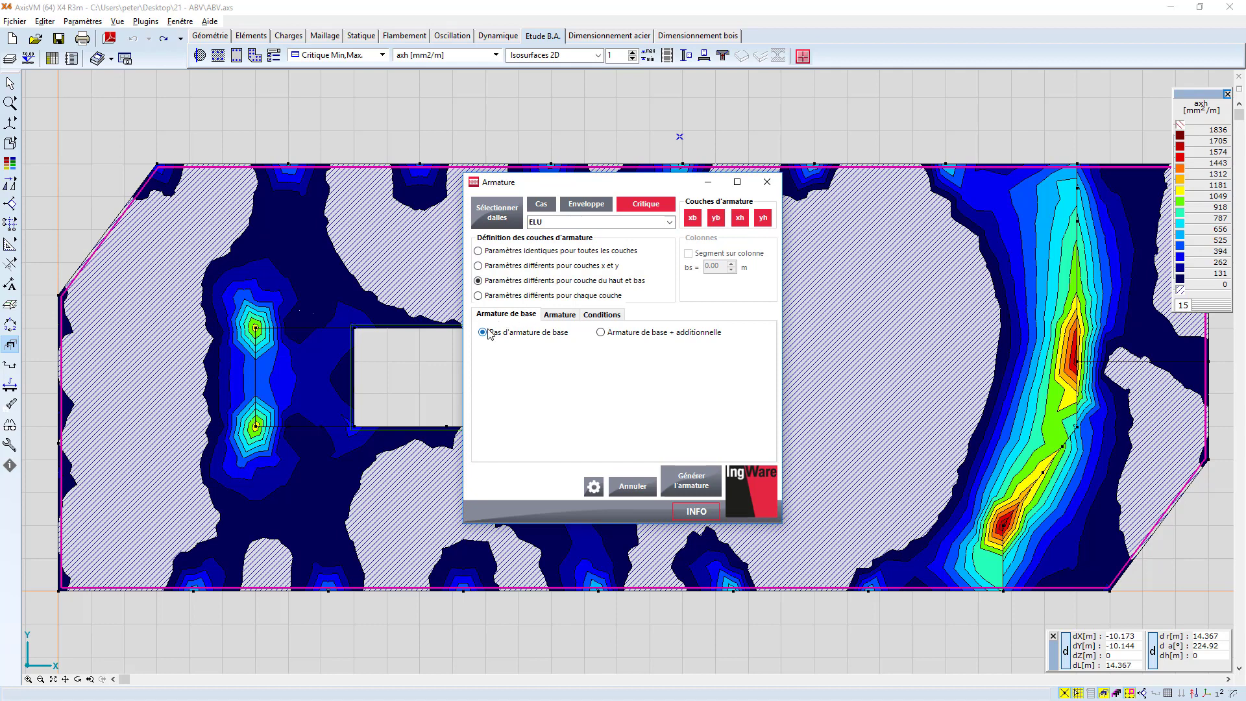
- Replace the reinforcement list with Ø10 to Ø30 bars at 150 mm spacing plus Ø10 and Ø12 at 200 mm
{"action": "left_click", "coordinate": [561, 315]}
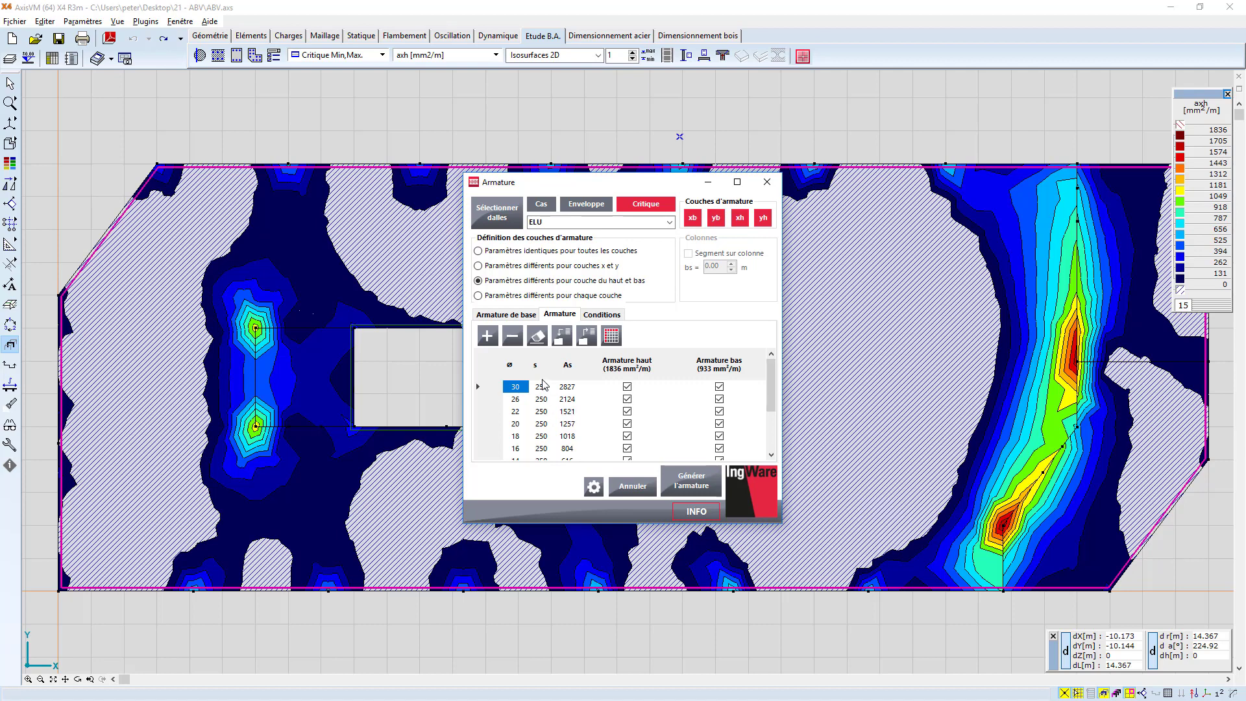
{"action": "left_click", "coordinate": [537, 336]}
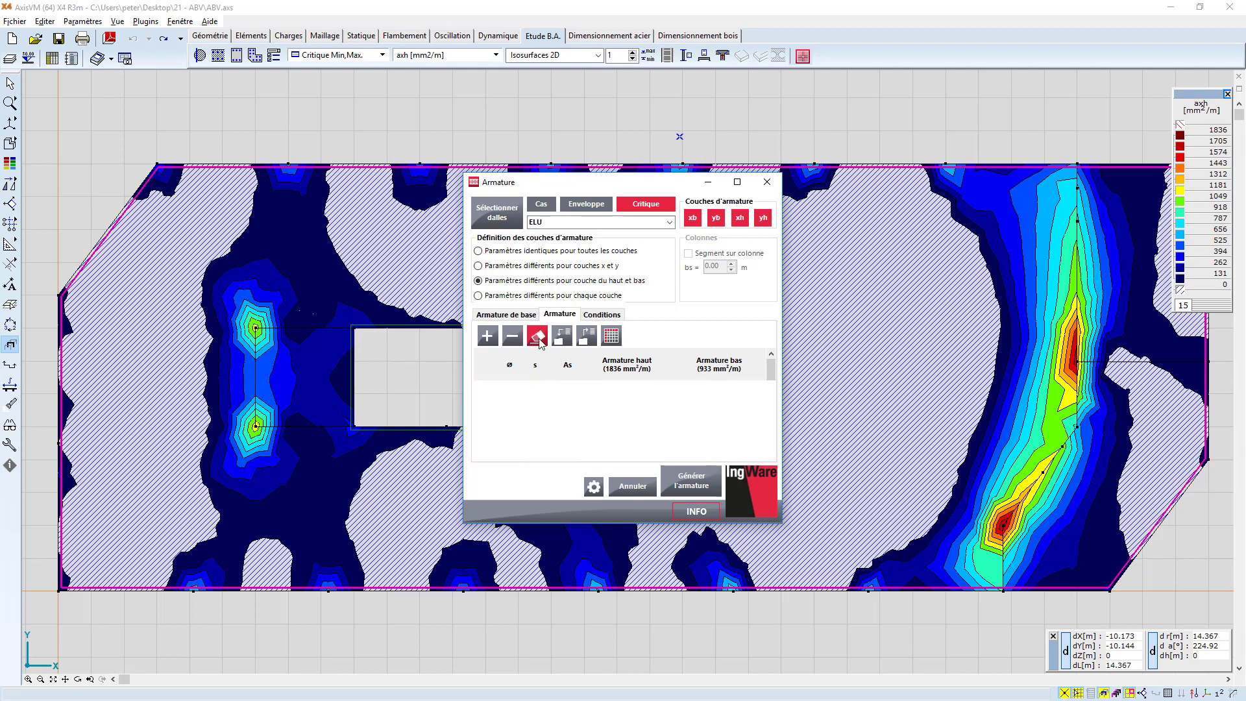
{"action": "left_click", "coordinate": [612, 335]}
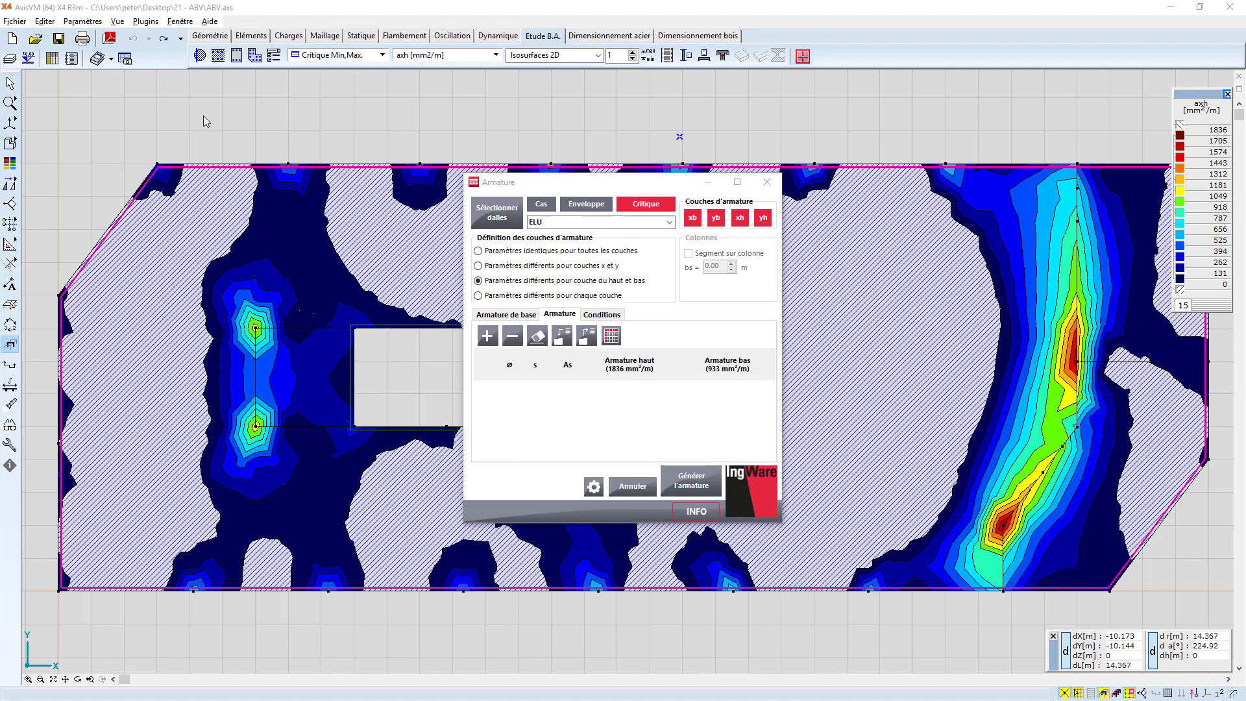
{"action": "left_click", "coordinate": [467, 166]}
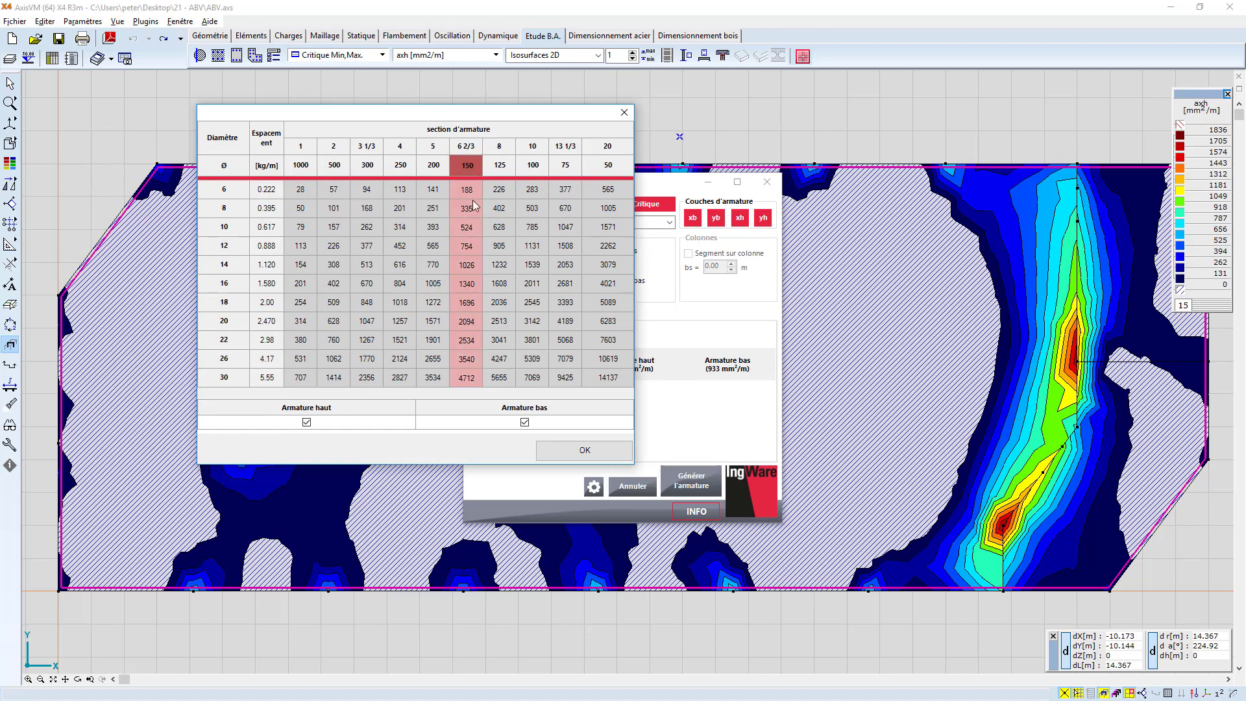
{"action": "left_click", "coordinate": [473, 191]}
{"action": "left_click", "coordinate": [475, 209]}
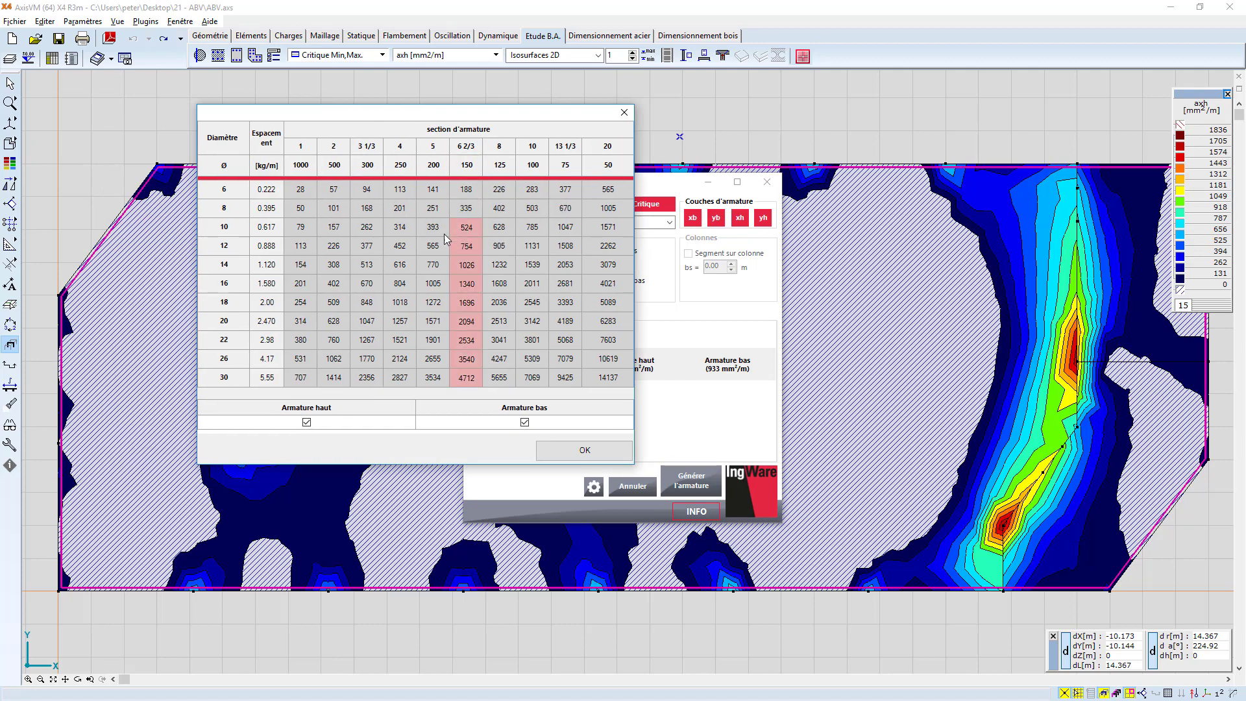
{"action": "left_click", "coordinate": [609, 450]}
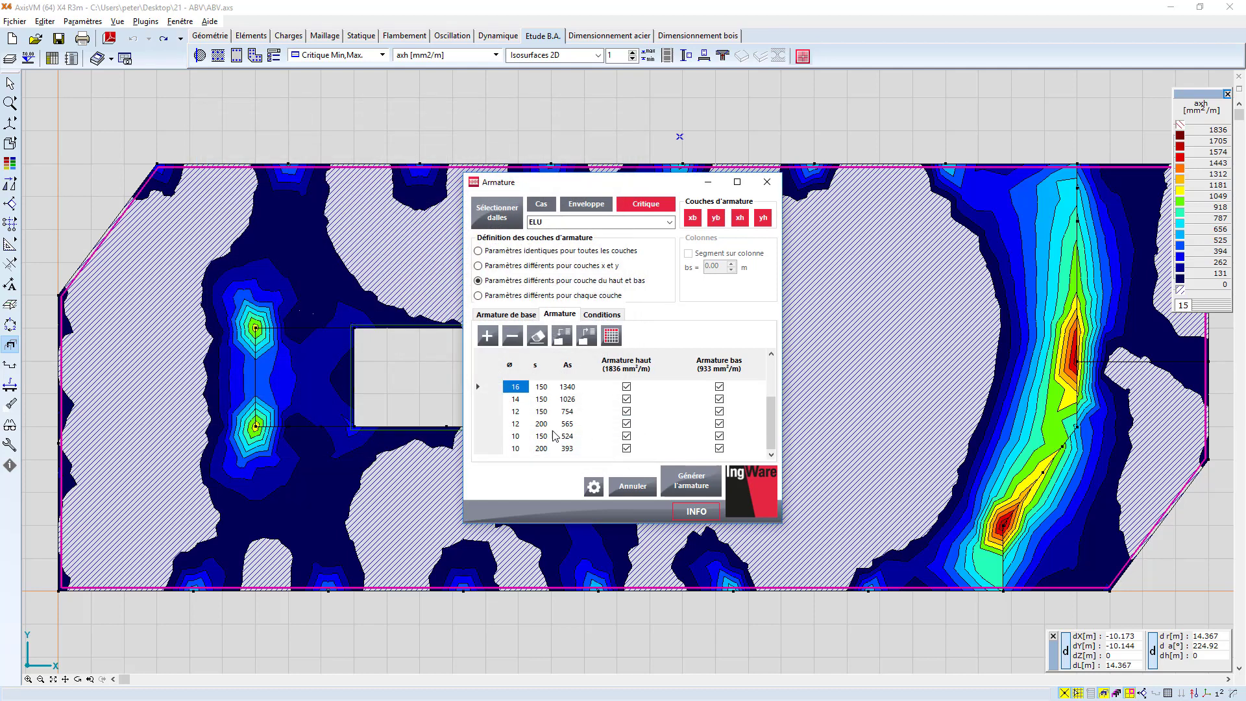
- Exclude Ø12/200 and Ø10/200 from the top reinforcement, then generate the layout and delete the model's existing reinforcement
{"action": "left_click", "coordinate": [627, 424]}
{"action": "left_click", "coordinate": [627, 447]}
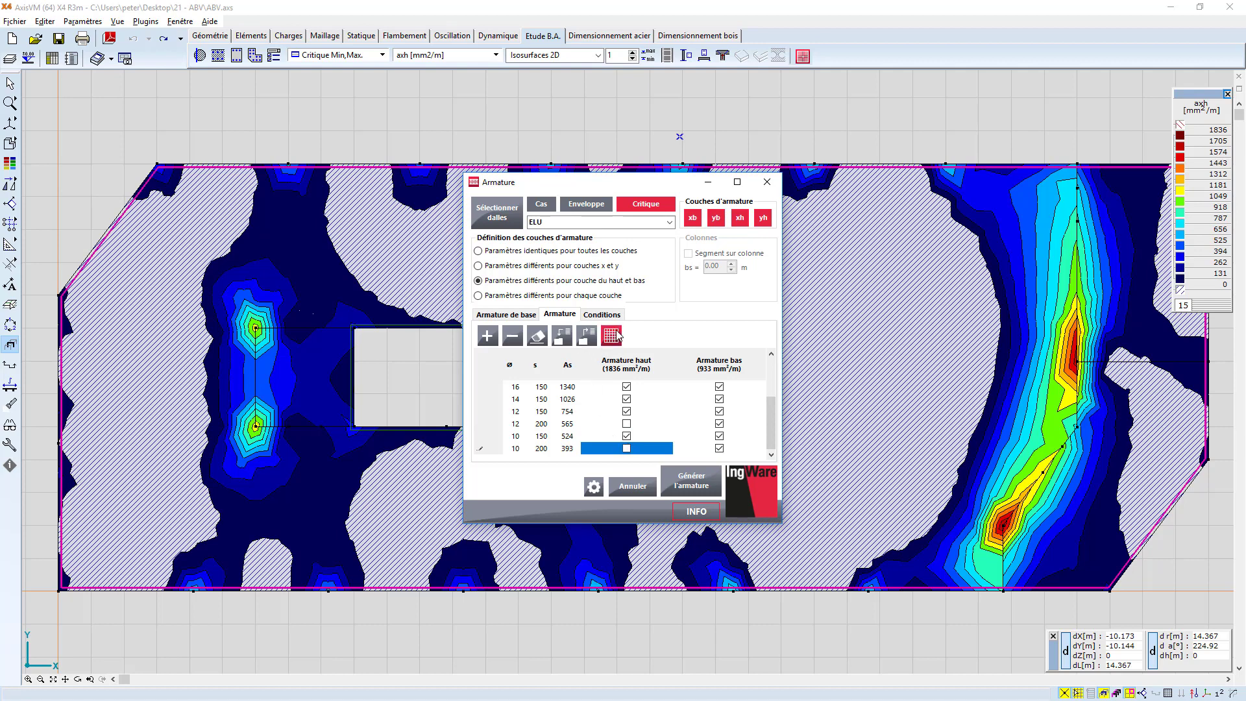
{"action": "left_click", "coordinate": [692, 487]}
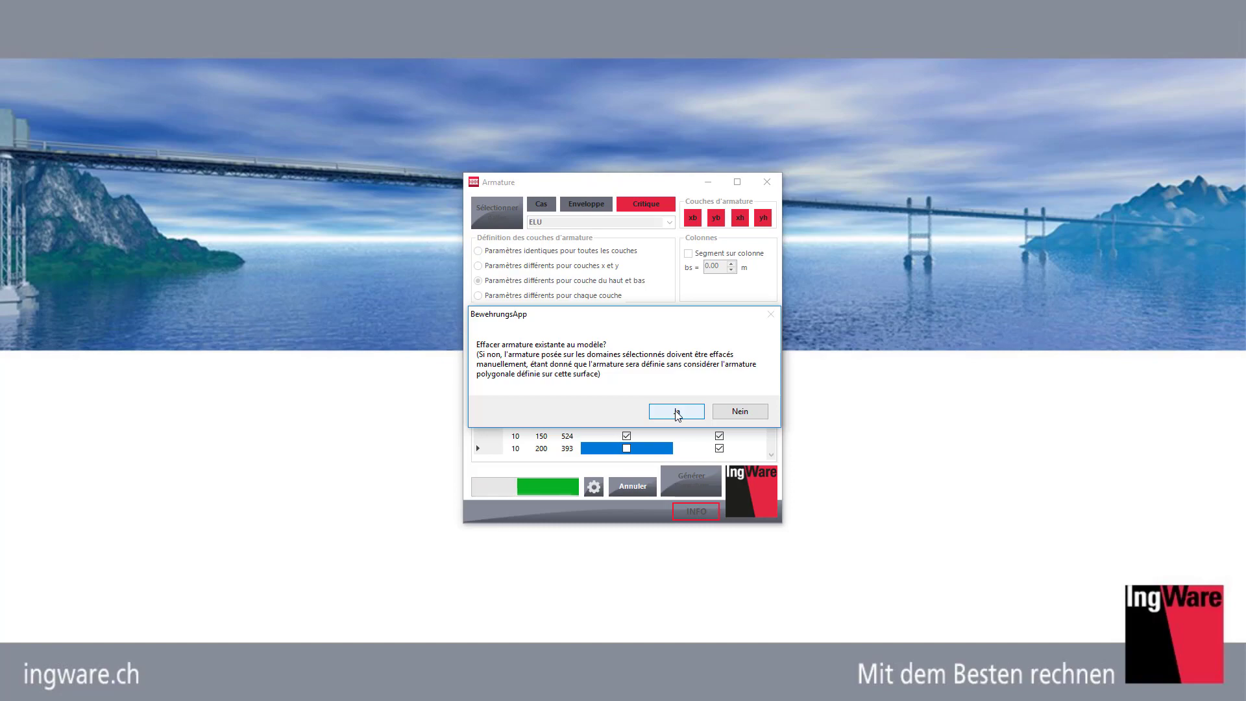
{"action": "left_click", "coordinate": [677, 413]}
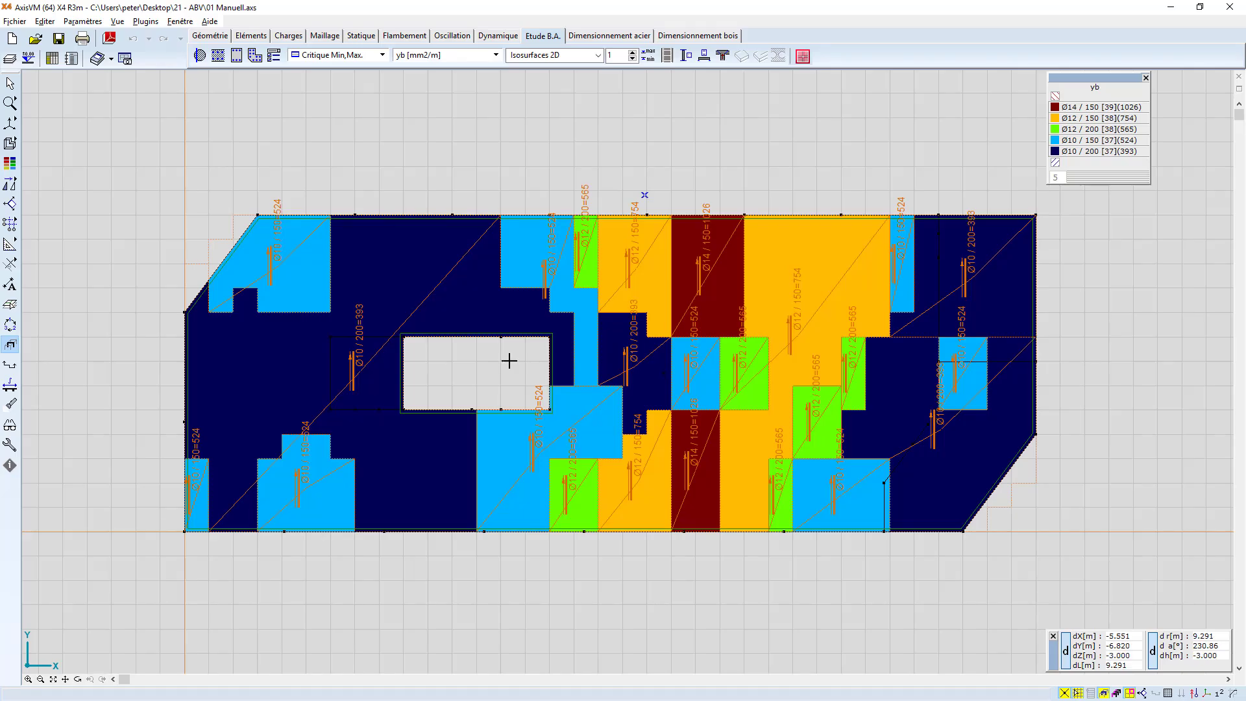
- Hide the reinforcement domain symbols on the generated slab layout
{"action": "scroll", "coordinate": [509, 361], "scroll_direction": "up", "scroll_amount": 1}
{"action": "scroll", "coordinate": [509, 361], "scroll_direction": "down", "scroll_amount": 1}
{"action": "middle_click_drag", "start_coordinate": [508, 361], "coordinate": [503, 364]}
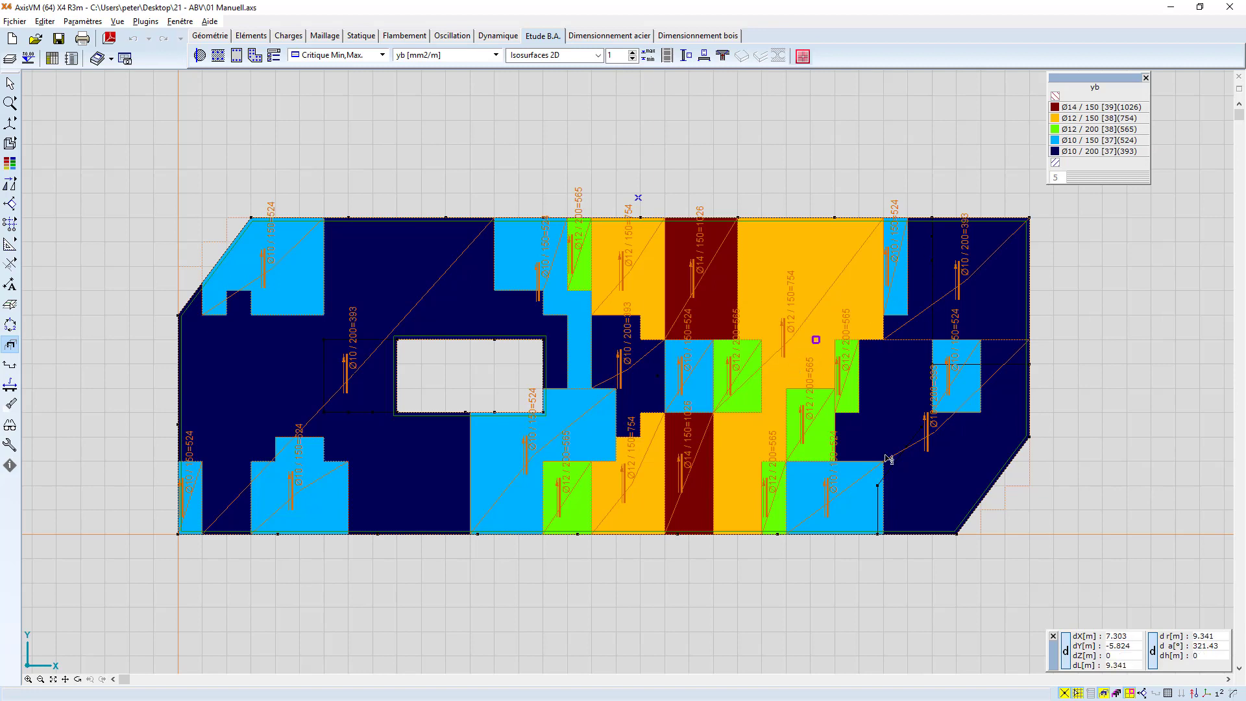
{"action": "left_click", "coordinate": [1140, 693]}
{"action": "mouse_move", "coordinate": [1193, 694]}
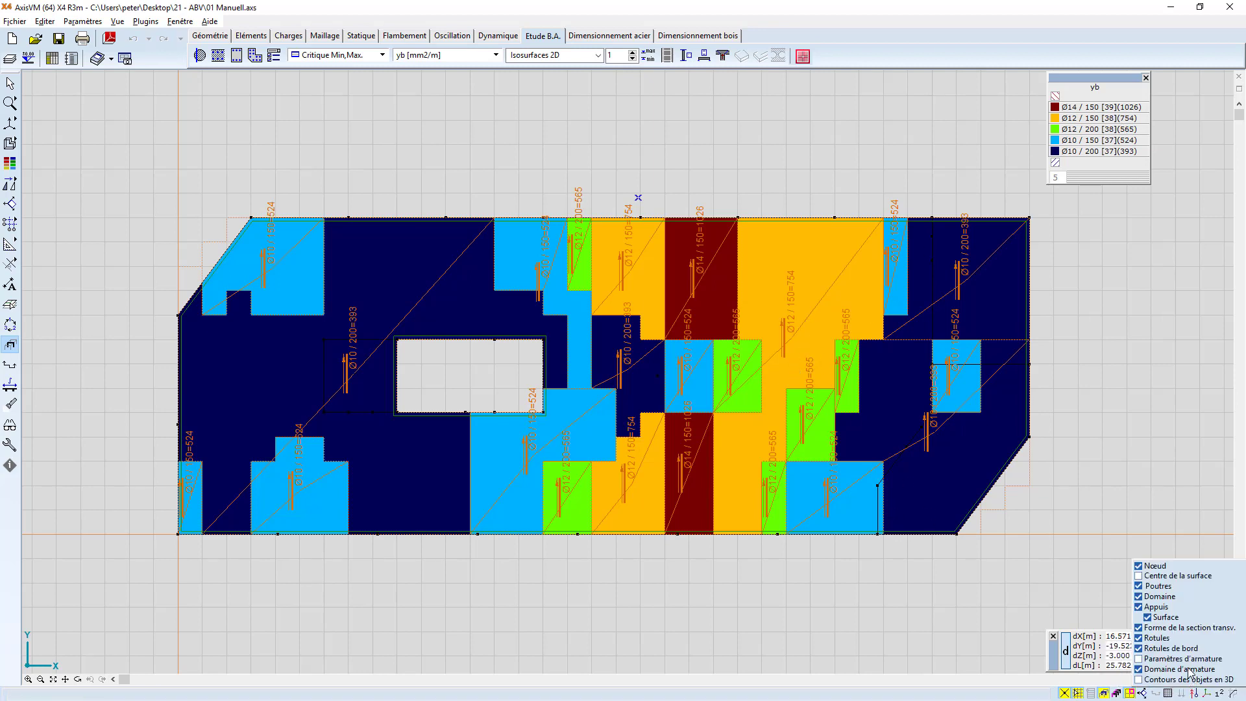
{"action": "left_click", "coordinate": [1191, 671]}
{"action": "scroll", "coordinate": [492, 389], "scroll_direction": "up", "scroll_amount": 1}
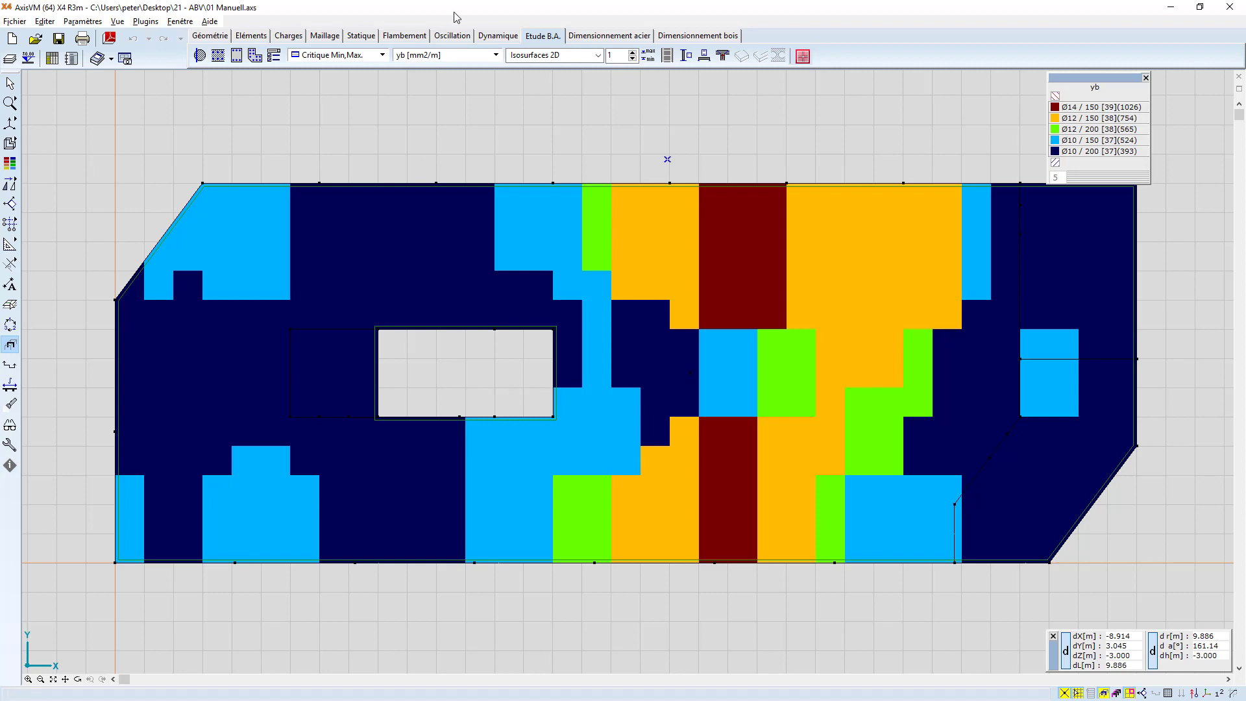
- Inspect the slab's existing bottom reinforcement in the x direction (xb) and then in the y direction (yb)
{"action": "left_click", "coordinate": [408, 55]}
{"action": "left_click", "coordinate": [434, 127]}
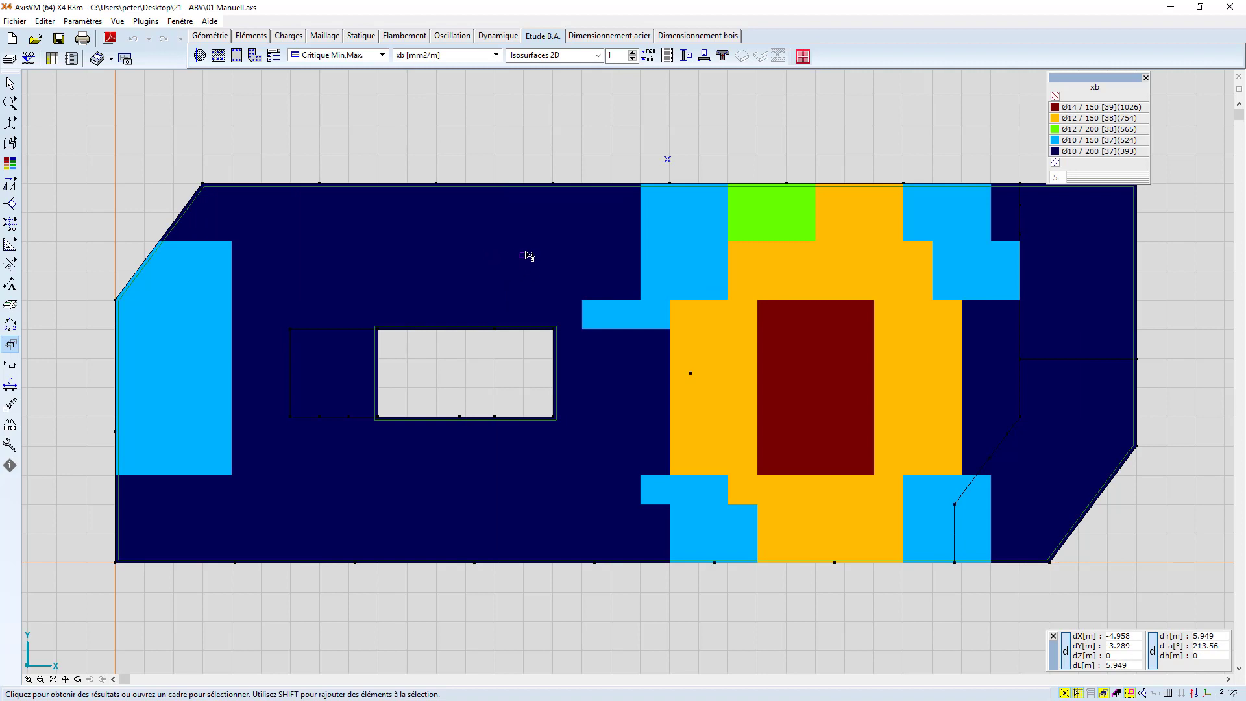
{"action": "middle_click_drag", "start_coordinate": [506, 137], "coordinate": [489, 150]}
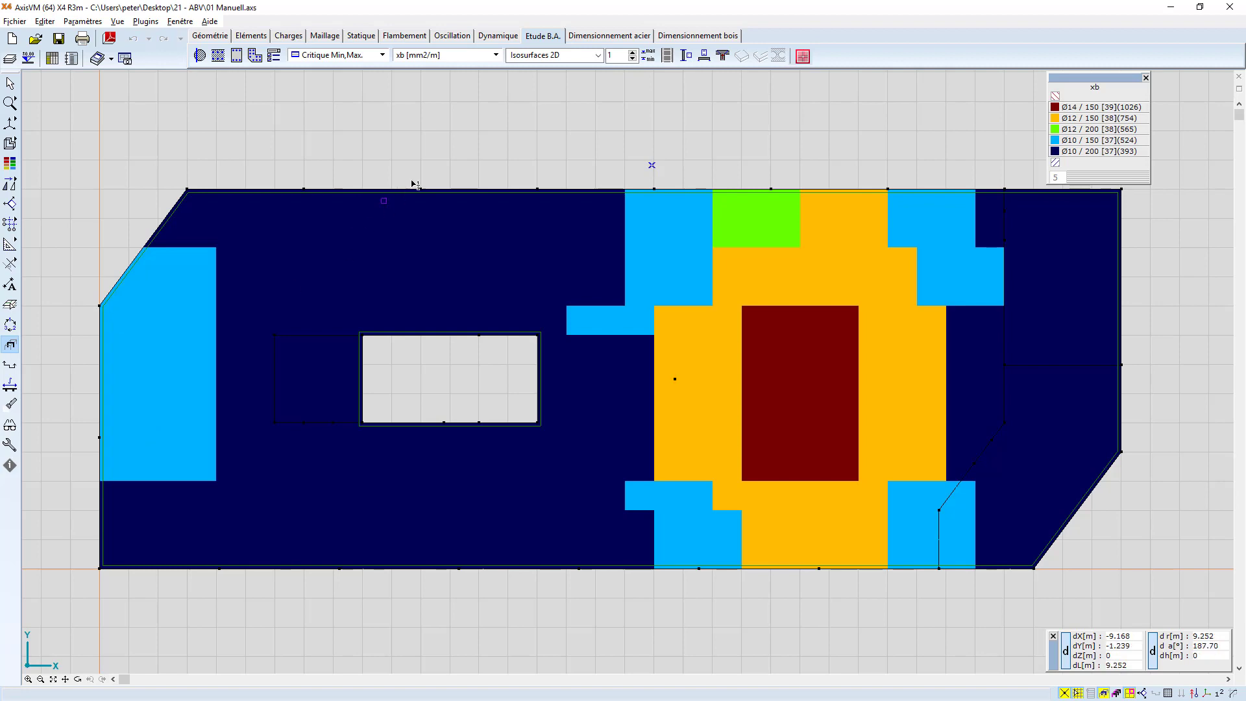
{"action": "left_click", "coordinate": [462, 57]}
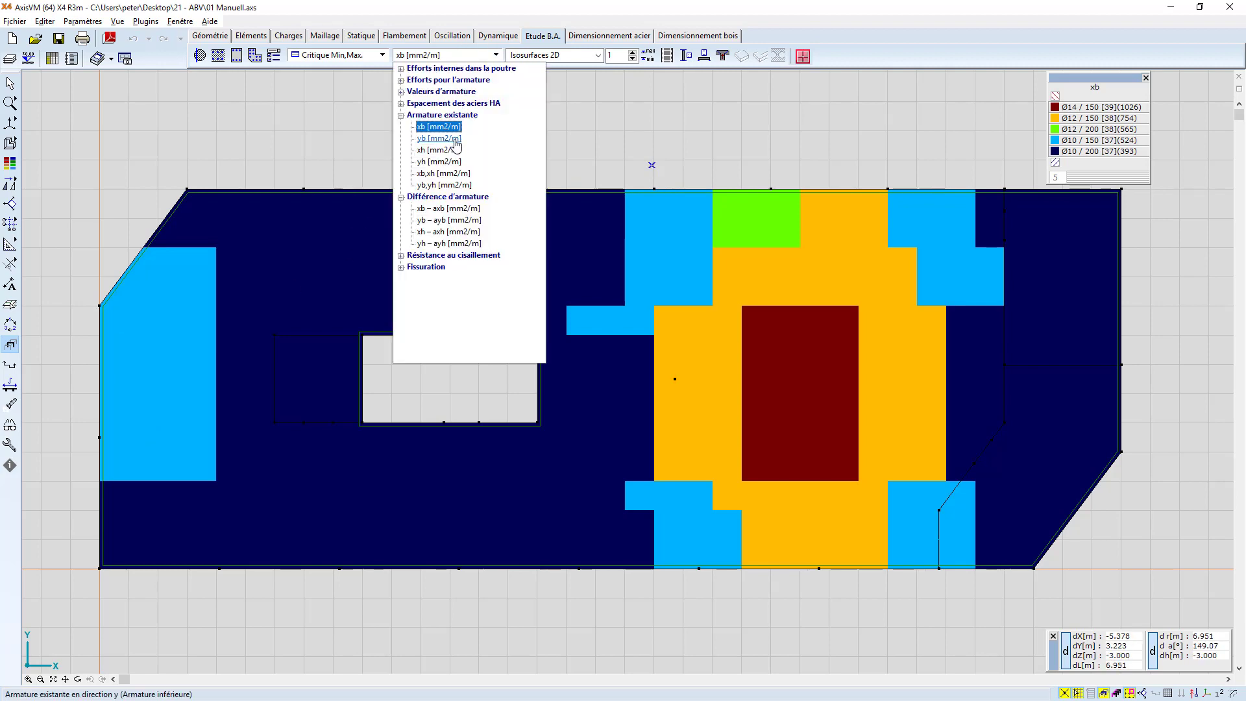
{"action": "left_click", "coordinate": [430, 138]}
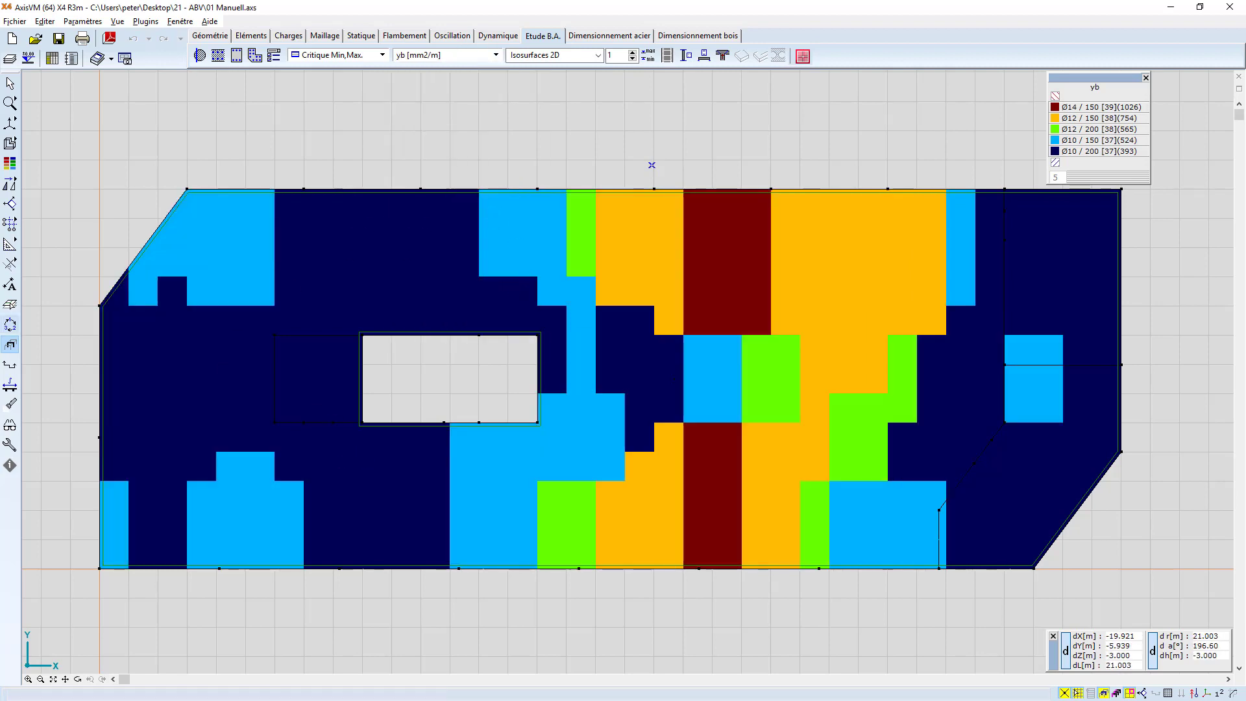
- Return to the Armature plugin window and switch the base reinforcement mode to "Armature de base + additionnelle"
{"action": "key", "text": "alt+Tab"}
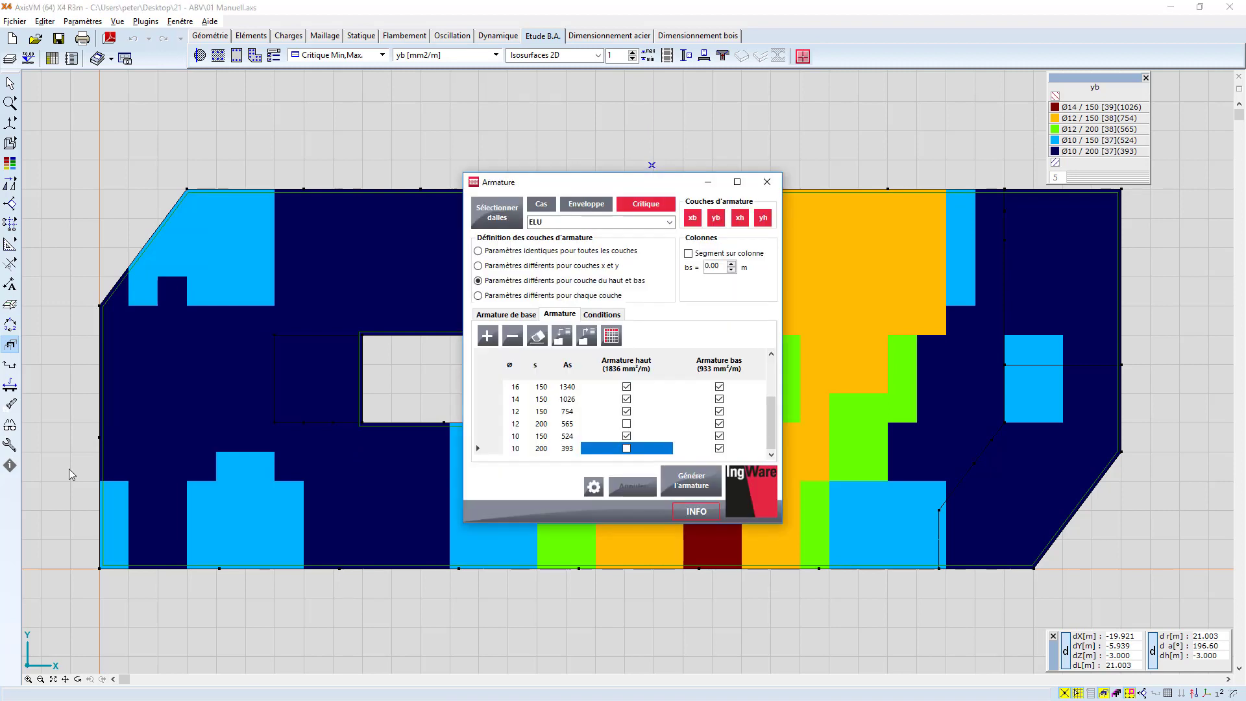
{"action": "left_click", "coordinate": [518, 314]}
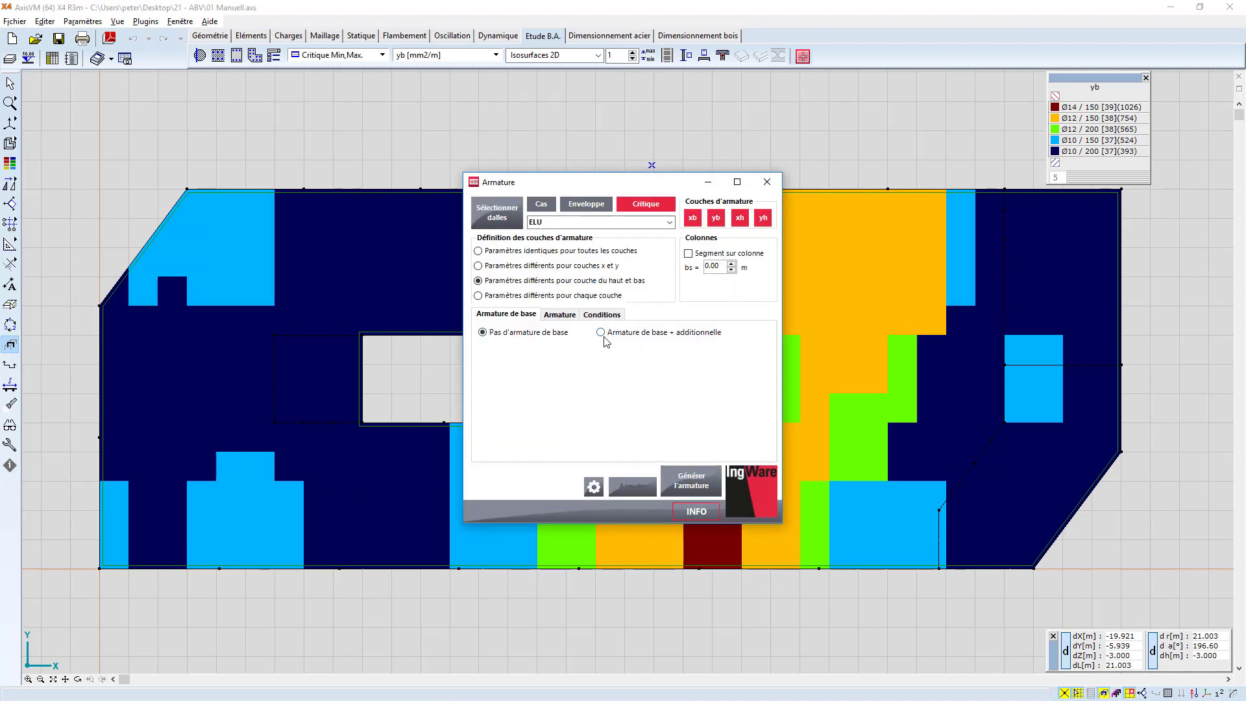
{"action": "left_click", "coordinate": [601, 333]}
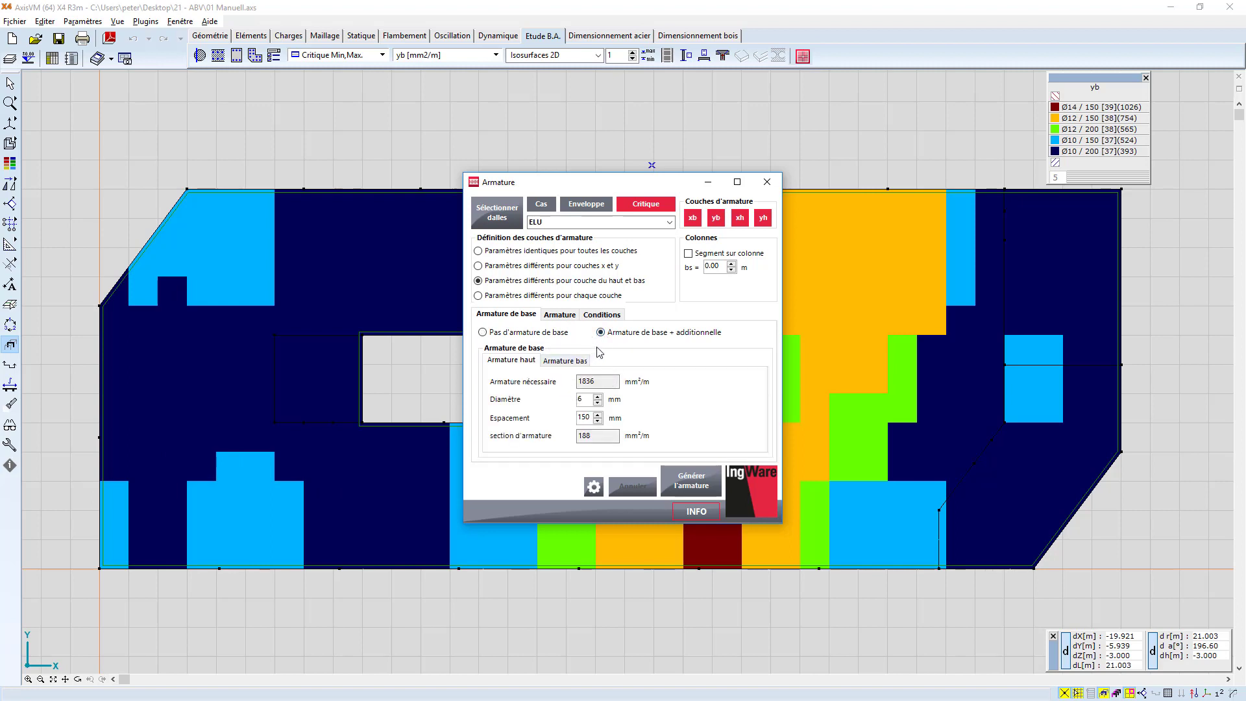
- Leave only the yb reinforcement layer active and set the bottom base reinforcement diameter to 8 mm
{"action": "left_click", "coordinate": [692, 218]}
{"action": "left_click", "coordinate": [740, 218]}
{"action": "left_click", "coordinate": [763, 218]}
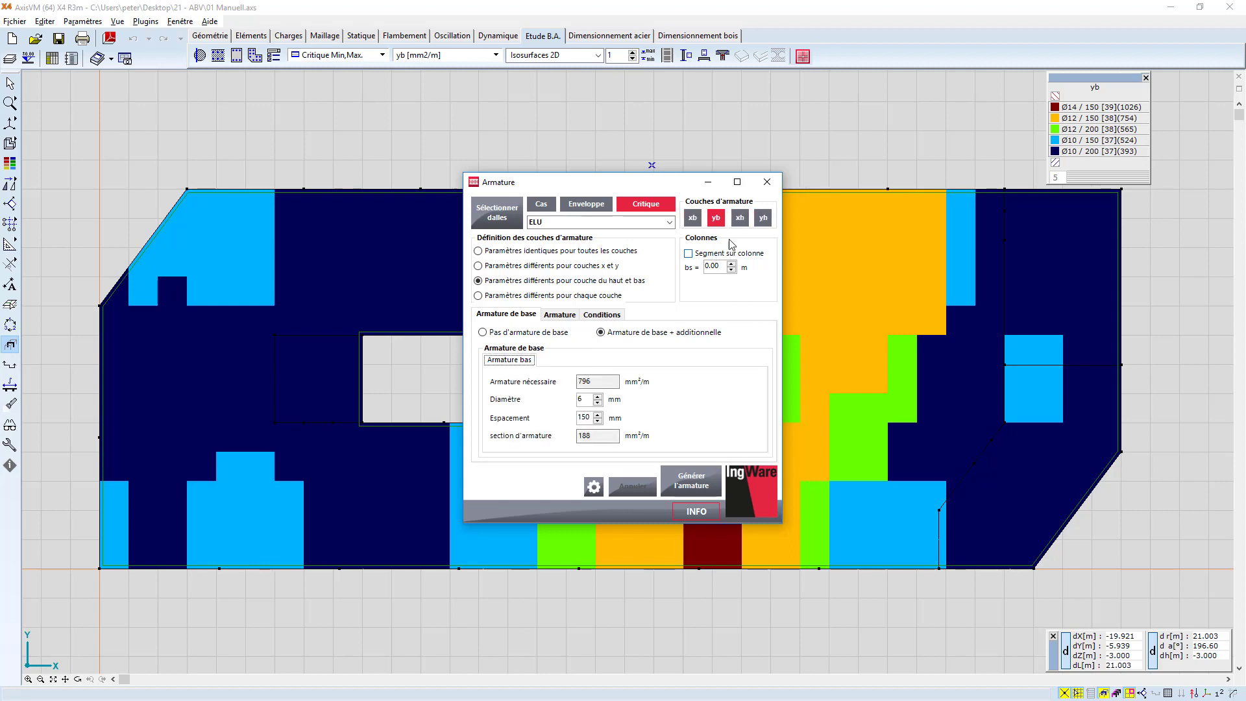
{"action": "left_click", "coordinate": [598, 396]}
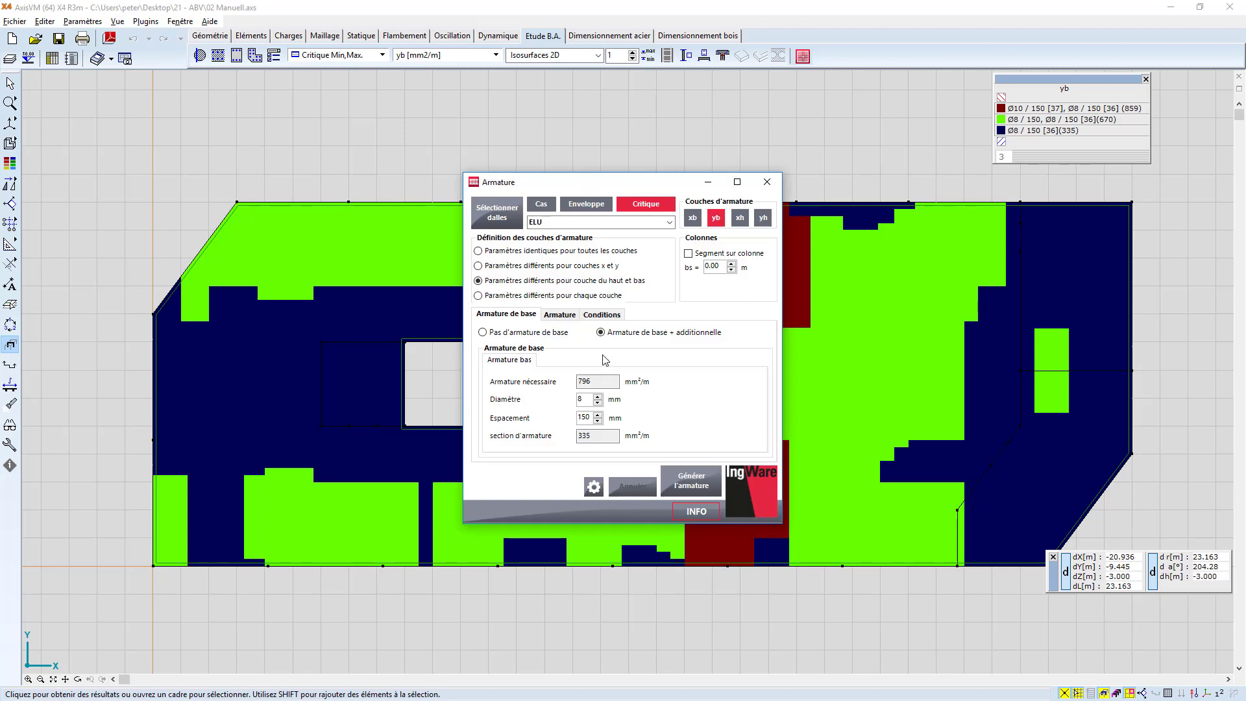
- Disable the base reinforcement and set the bottom reinforcement conditions to a 5 m minimum bar length and a minimum of 1 bar
{"action": "left_click", "coordinate": [513, 335]}
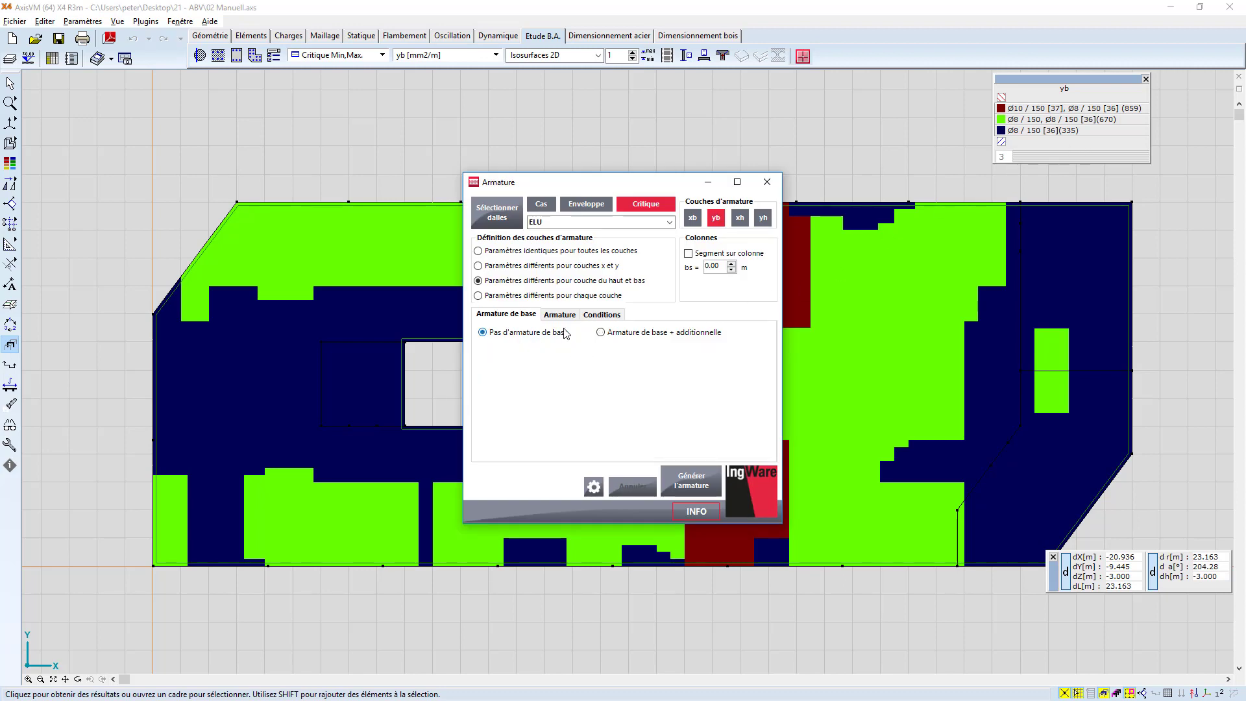
{"action": "left_click", "coordinate": [616, 318]}
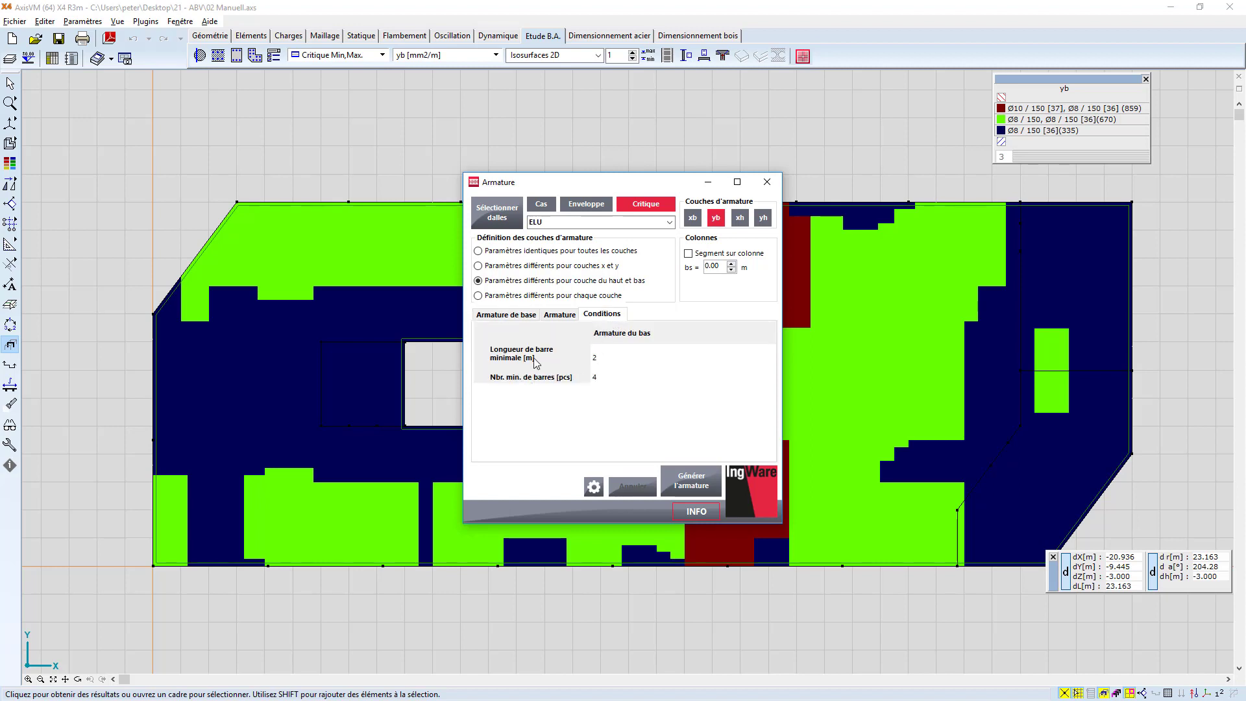
{"action": "left_click", "coordinate": [623, 367]}
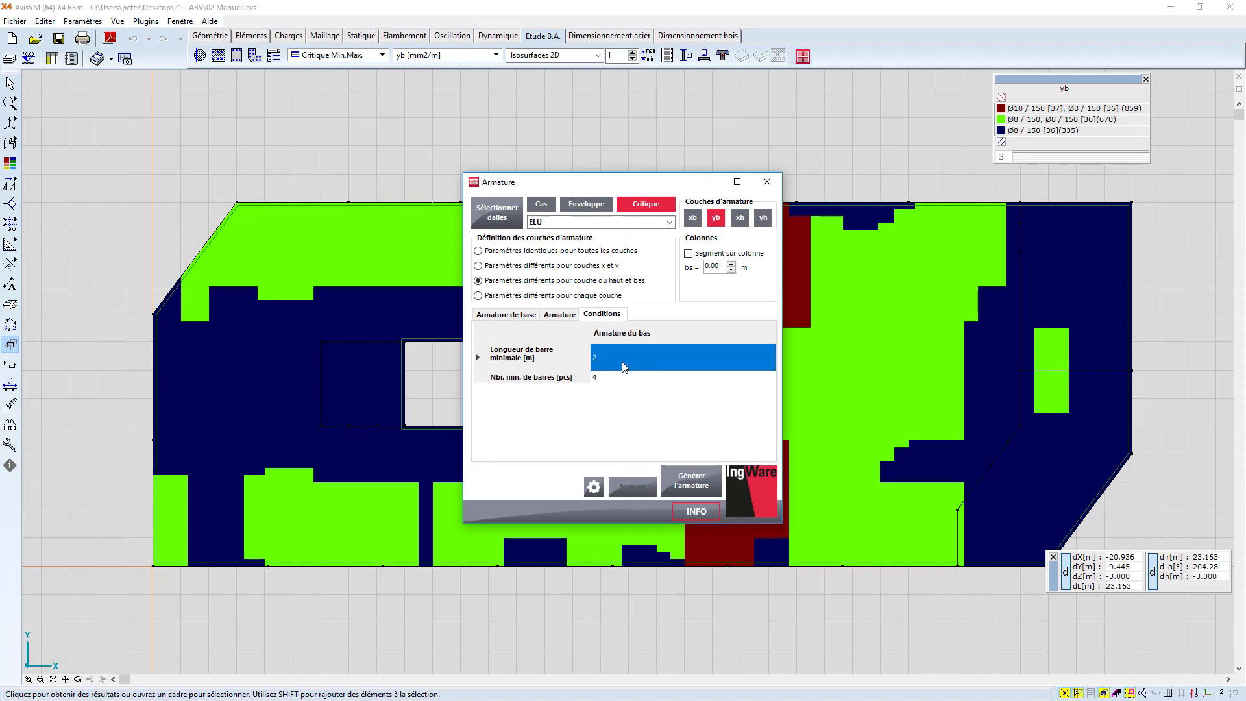
{"action": "type", "text": "5"}
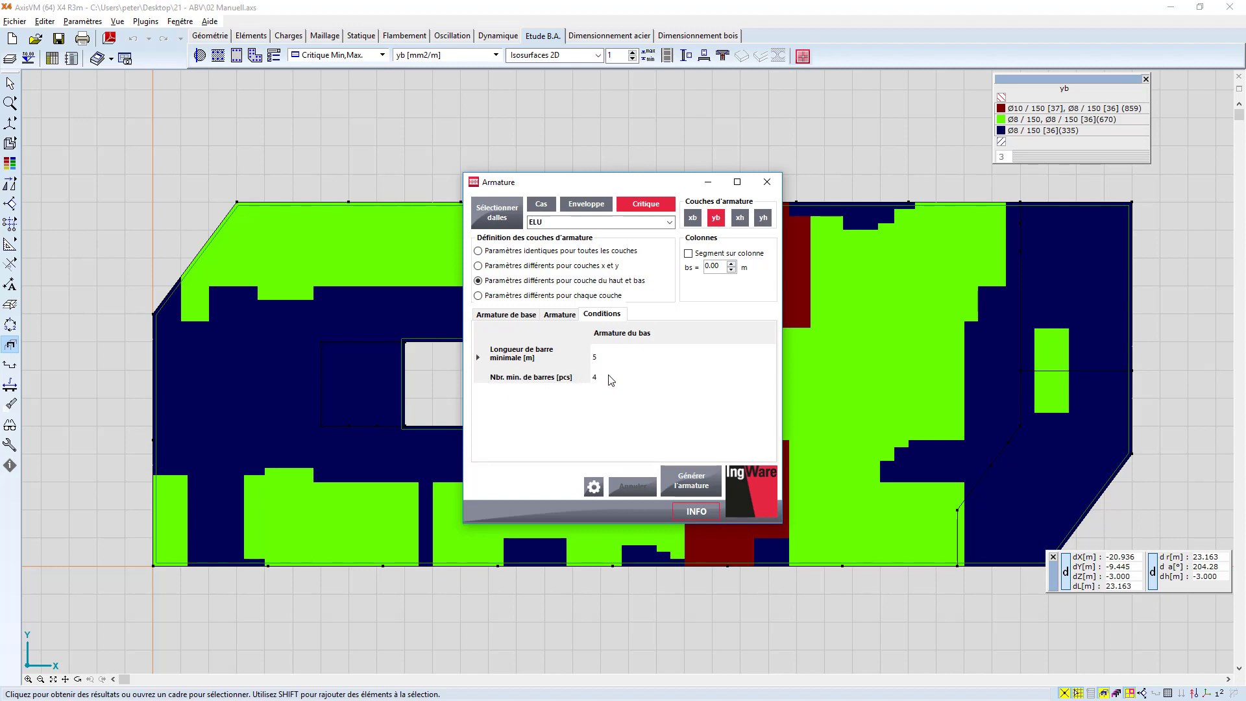
{"action": "left_click", "coordinate": [610, 378]}
{"action": "type", "text": "1"}
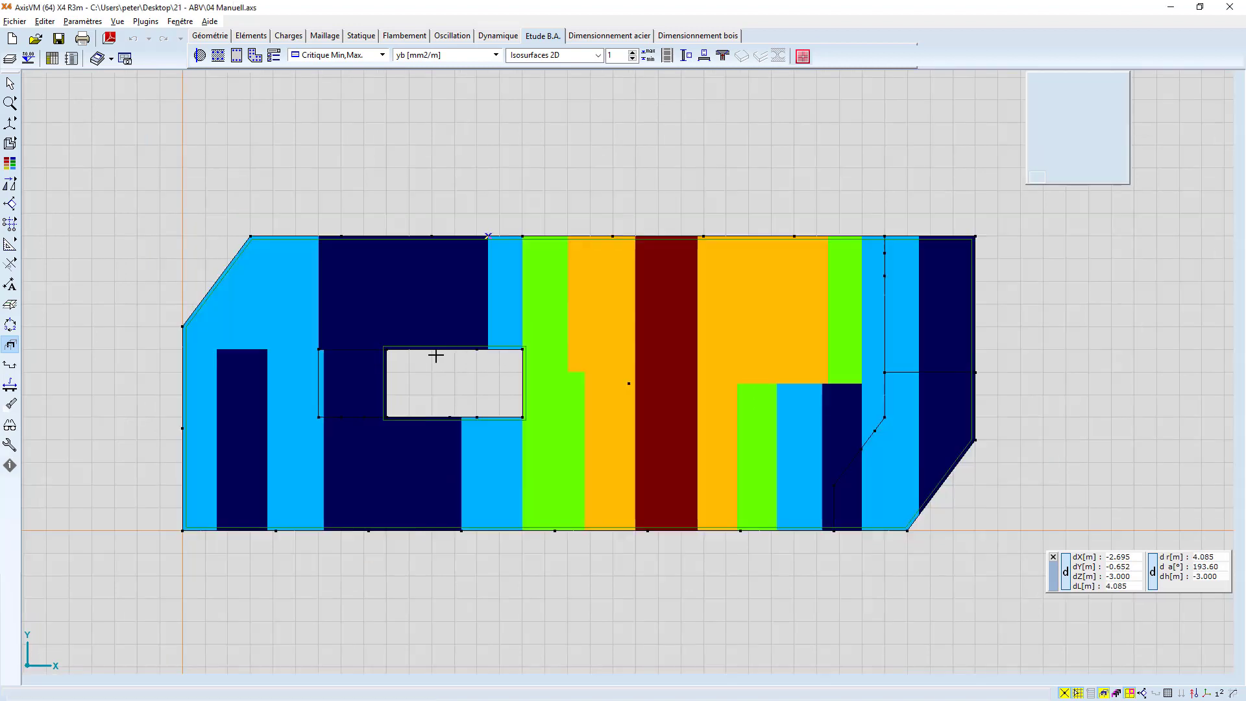
- Examine the generated yb reinforcement zones in 04 Manuell around the slab opening, then return to the 01 Manuell model
{"action": "scroll", "coordinate": [497, 398], "scroll_direction": "up", "scroll_amount": 1}
{"action": "middle_click_drag", "start_coordinate": [498, 398], "coordinate": [549, 394]}
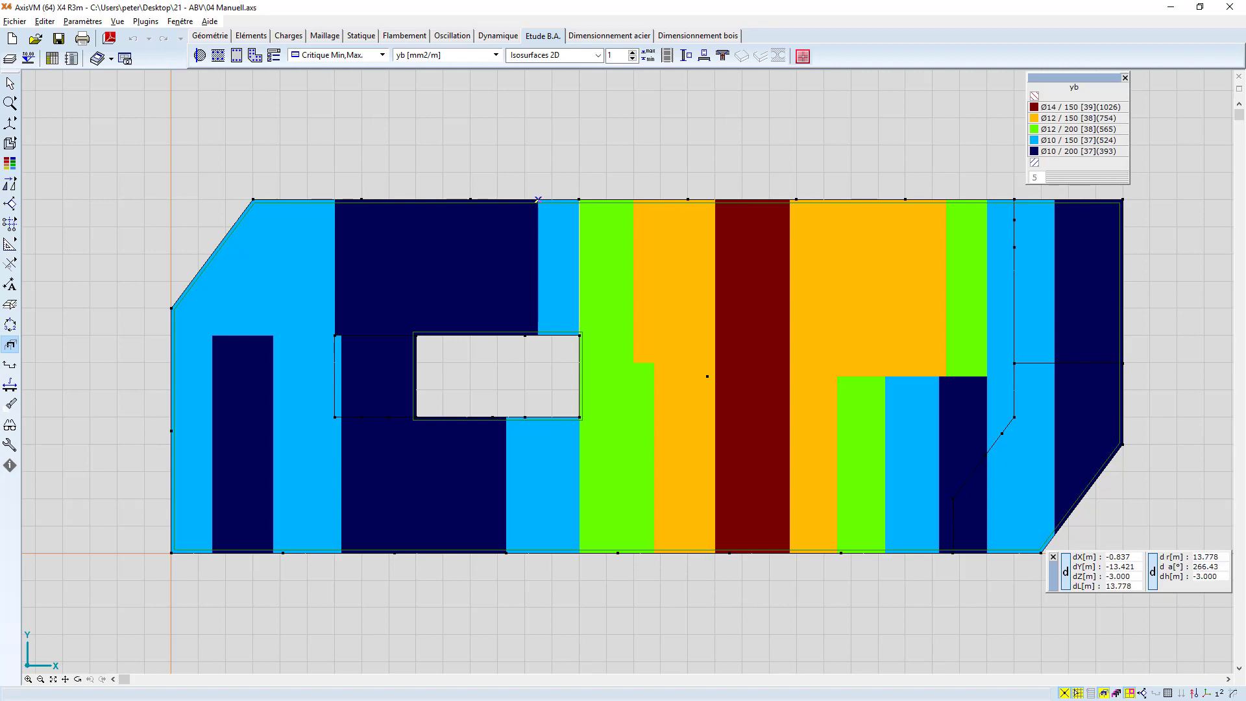
{"action": "key", "text": "alt+Tab"}
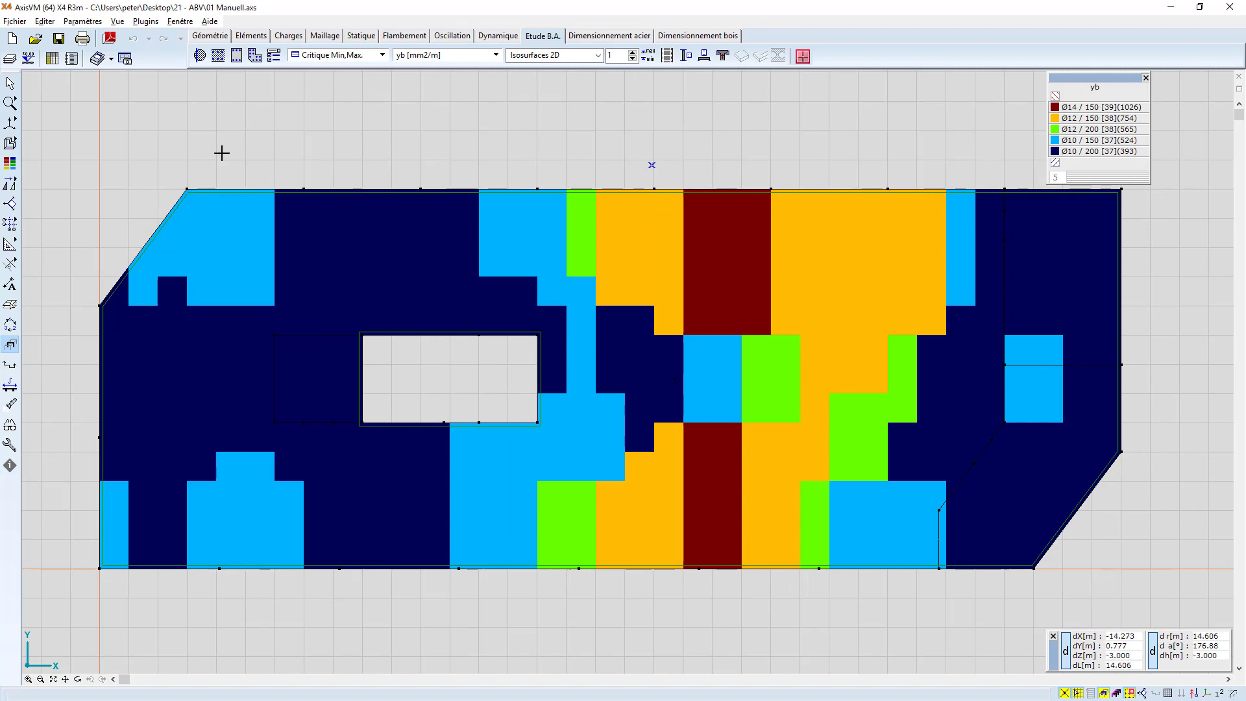
- Export the 01 Manuell model with its reinforcement as an IFC2X3 file named armature, using the architectural model
{"action": "left_click", "coordinate": [14, 21]}
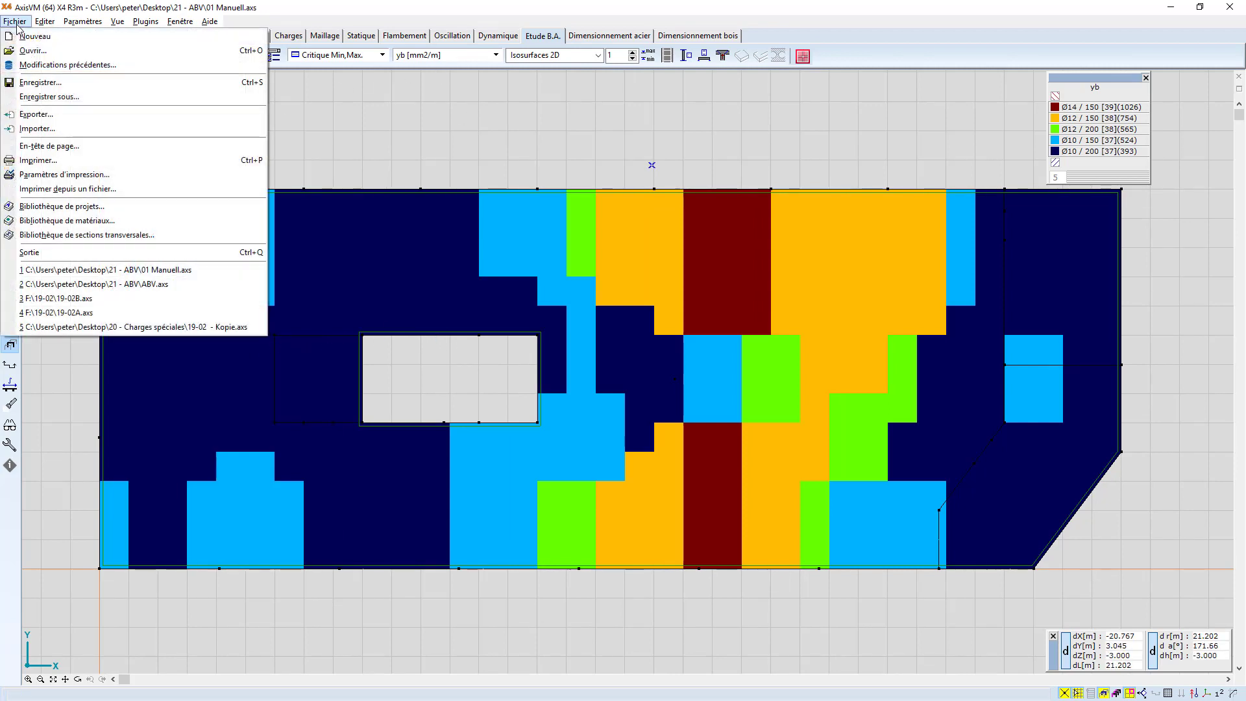
{"action": "left_click", "coordinate": [52, 115]}
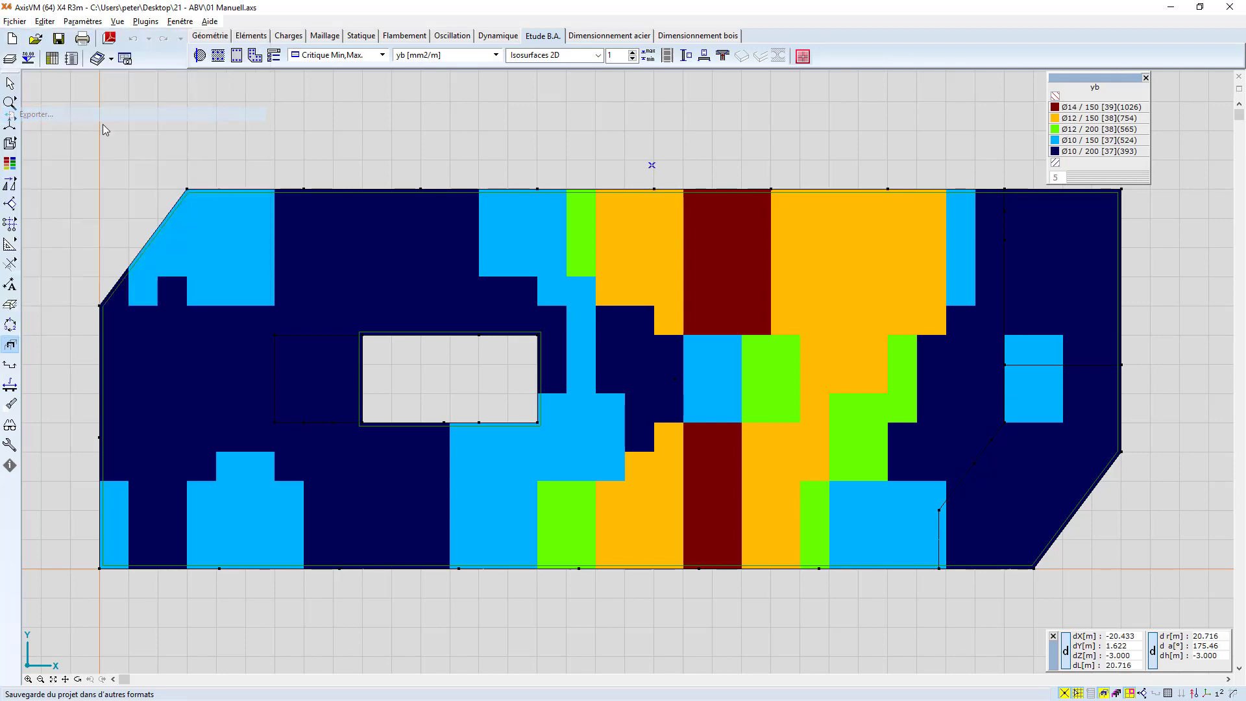
{"action": "left_click_drag", "start_coordinate": [349, 172], "coordinate": [436, 152]}
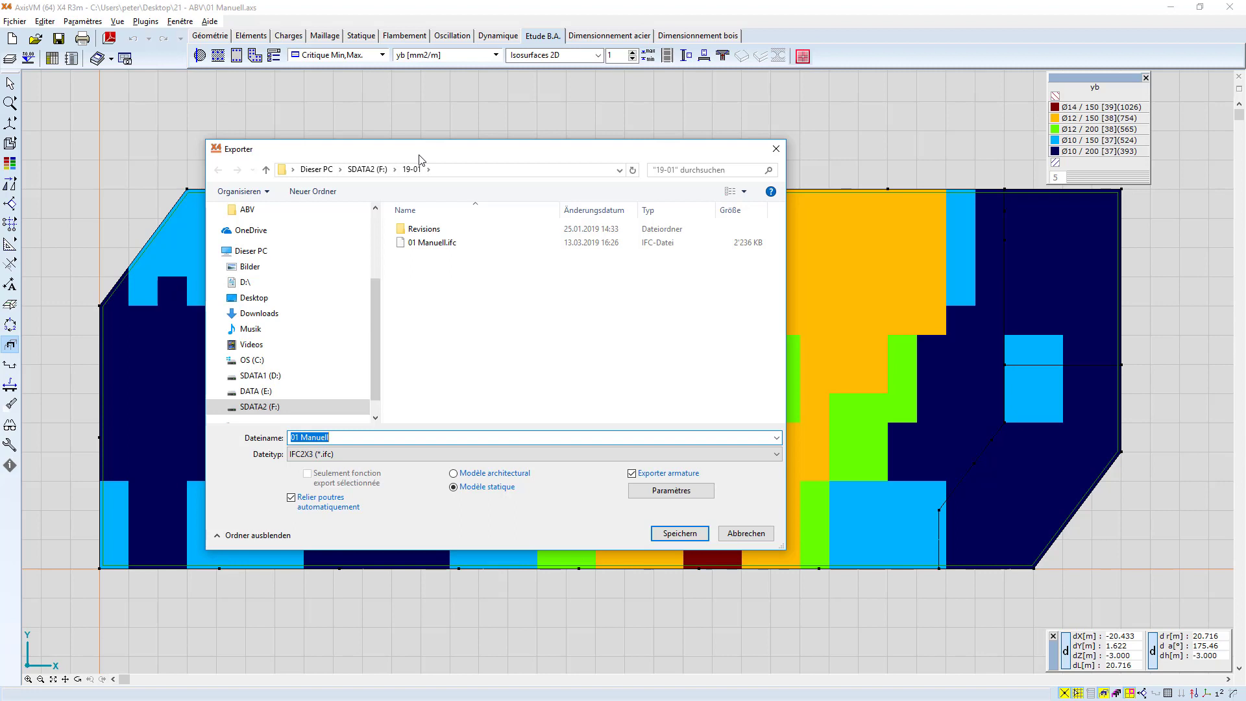
{"action": "type", "text": "<a"}
{"action": "key", "text": "BackSpace"}
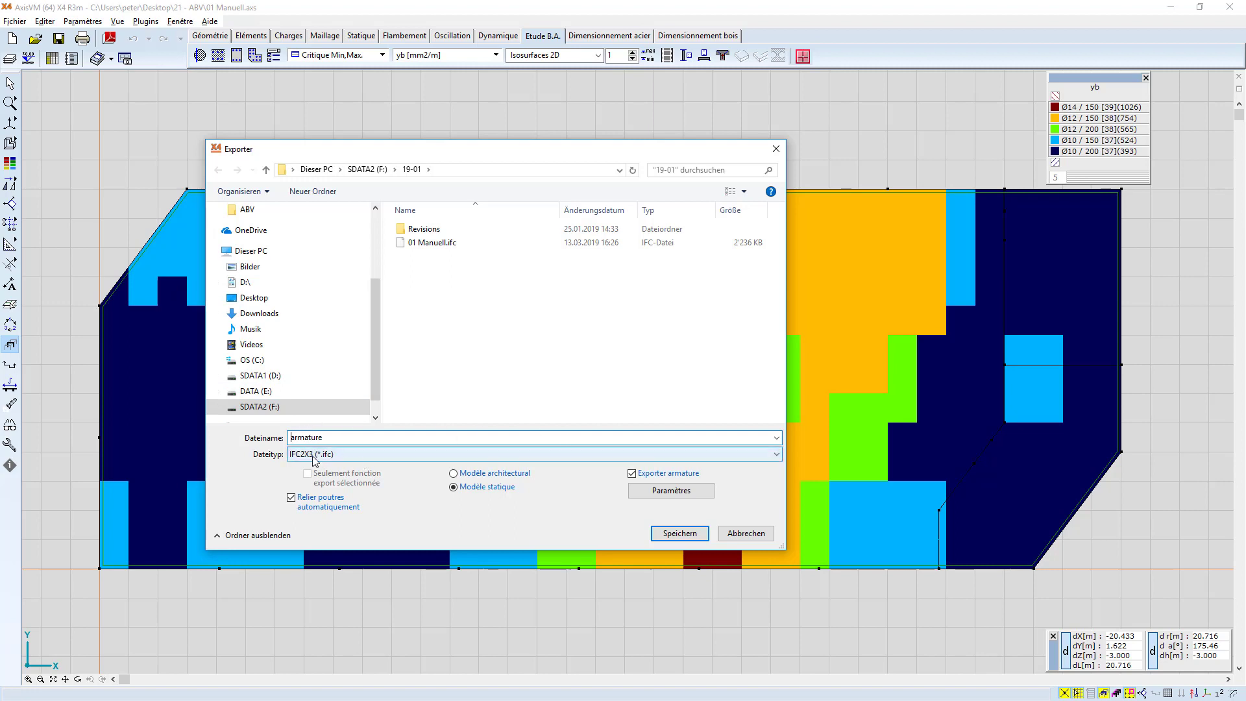
{"action": "left_click", "coordinate": [453, 475]}
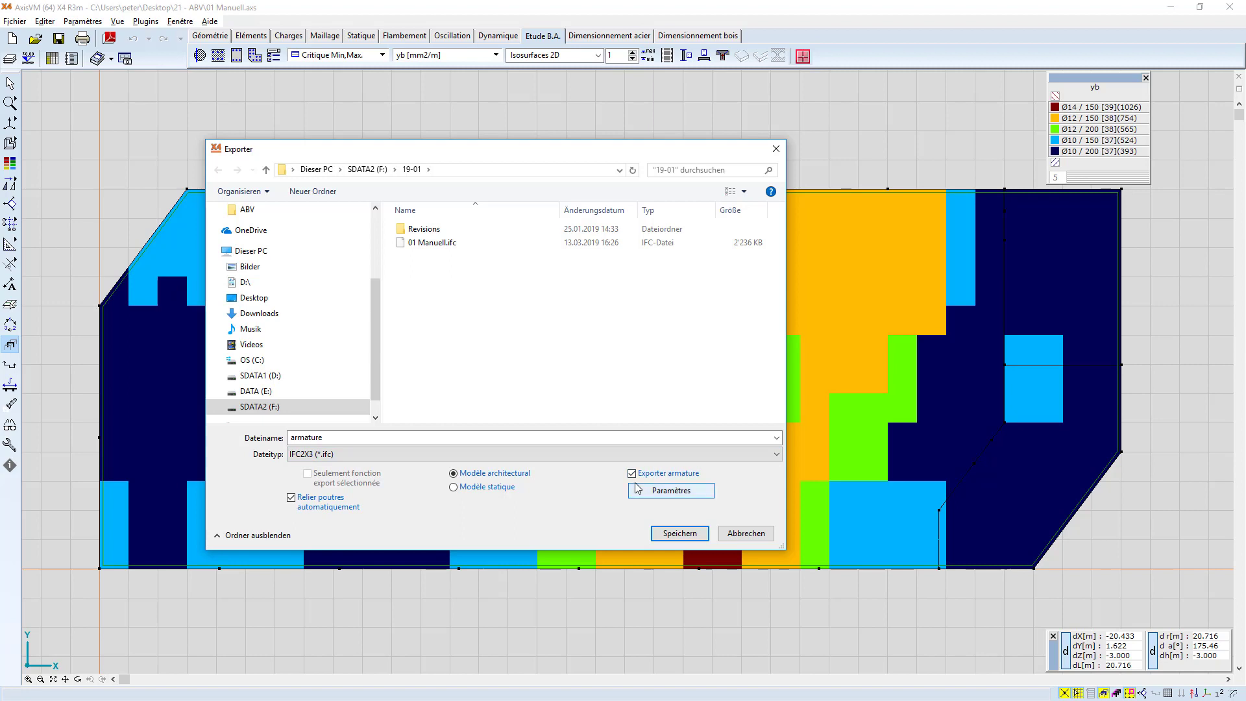
{"action": "left_click", "coordinate": [676, 534]}
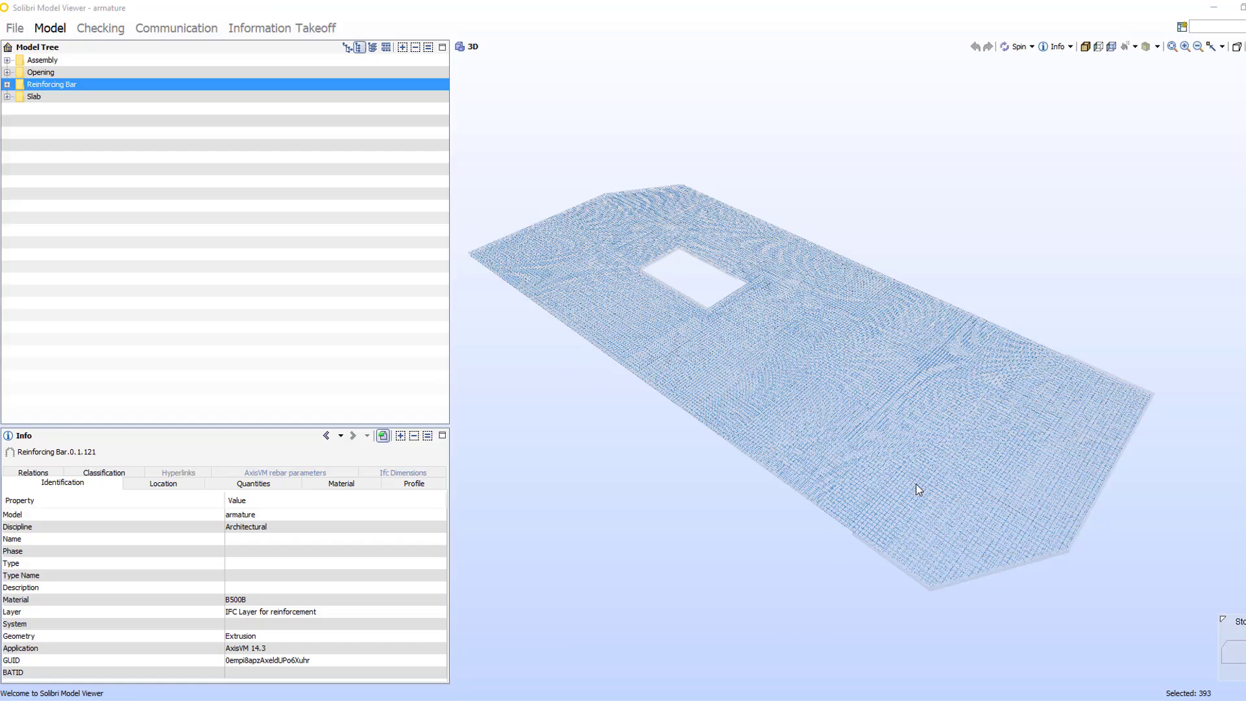
- Examine the reinforcing bars of the exported armature model in Solibri Model Viewer, both close up and across the whole slab
{"action": "scroll", "coordinate": [916, 484], "scroll_direction": "up", "scroll_amount": 5}
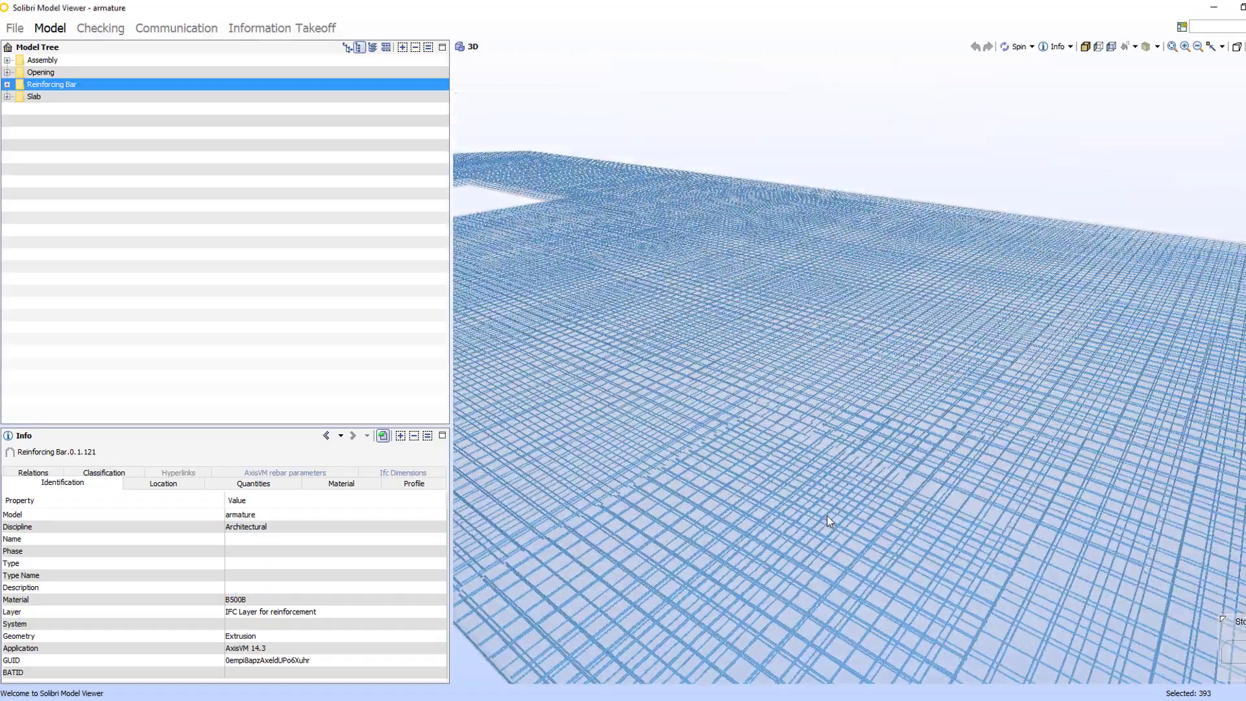
{"action": "scroll", "coordinate": [827, 516], "scroll_direction": "down", "scroll_amount": 5}
{"action": "left_click_drag", "start_coordinate": [1101, 503], "coordinate": [951, 509]}
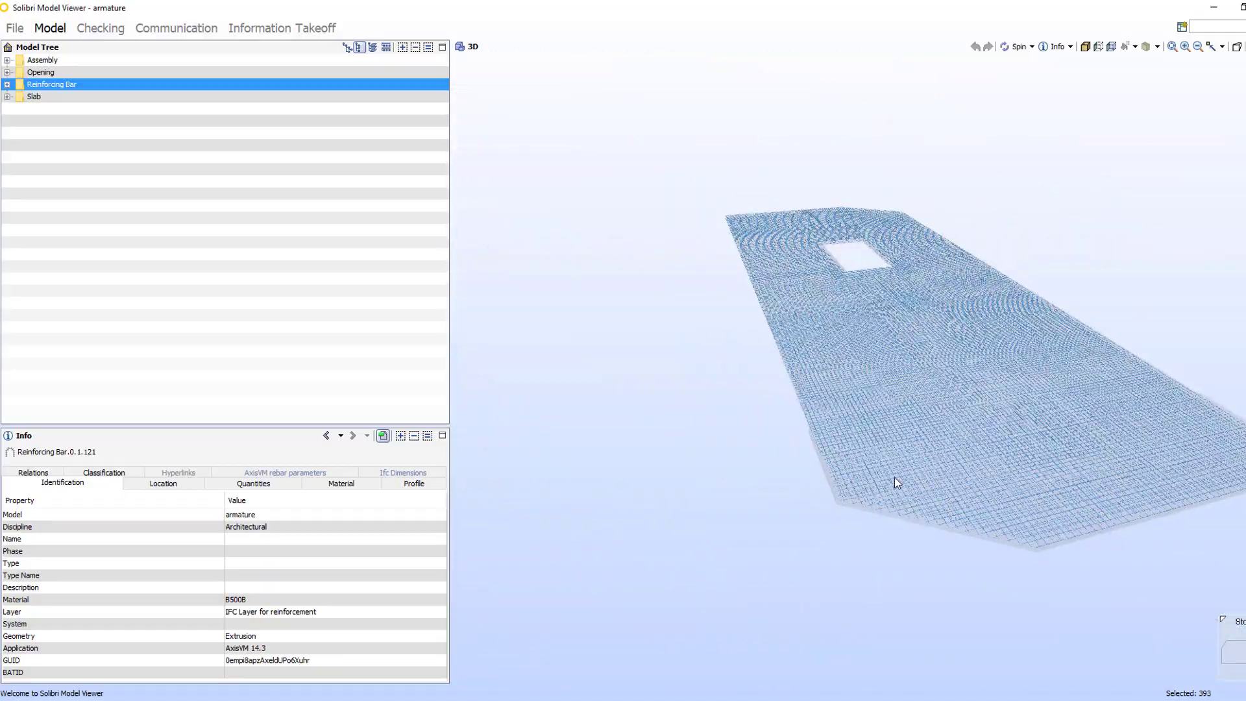
{"action": "mouse_move", "coordinate": [895, 477]}
{"action": "left_mouse_down"}
{"action": "mouse_move", "coordinate": [882, 478]}
{"action": "mouse_move", "coordinate": [1030, 350]}
{"action": "left_mouse_up"}
{"action": "scroll", "coordinate": [912, 426], "scroll_direction": "up", "scroll_amount": 5}
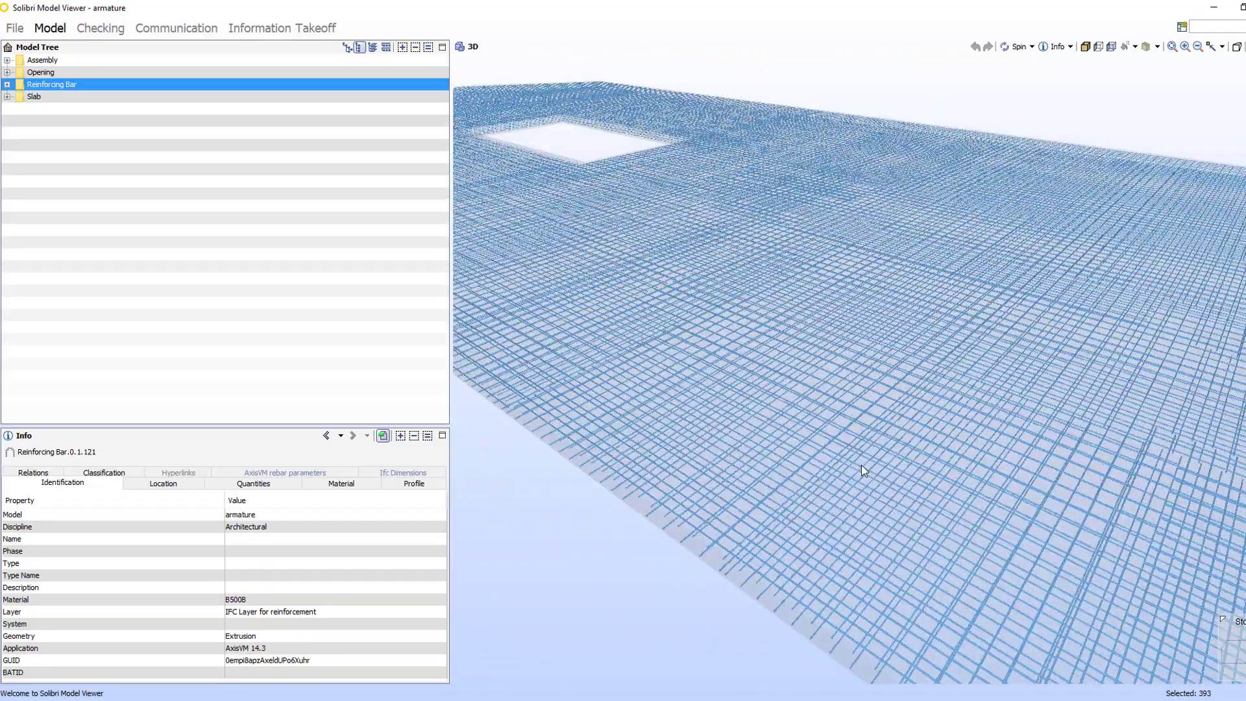
{"action": "scroll", "coordinate": [862, 465], "scroll_direction": "down", "scroll_amount": 2}
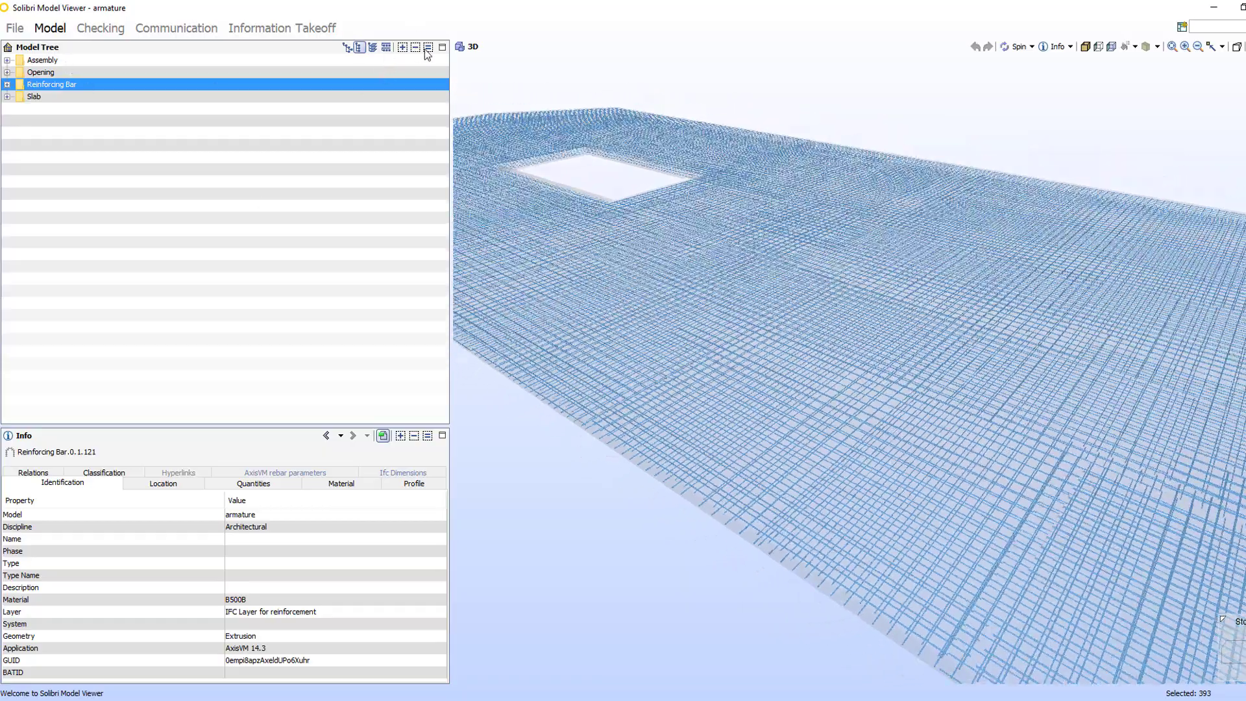
{"action": "scroll", "coordinate": [744, 517], "scroll_direction": "up", "scroll_amount": 5}
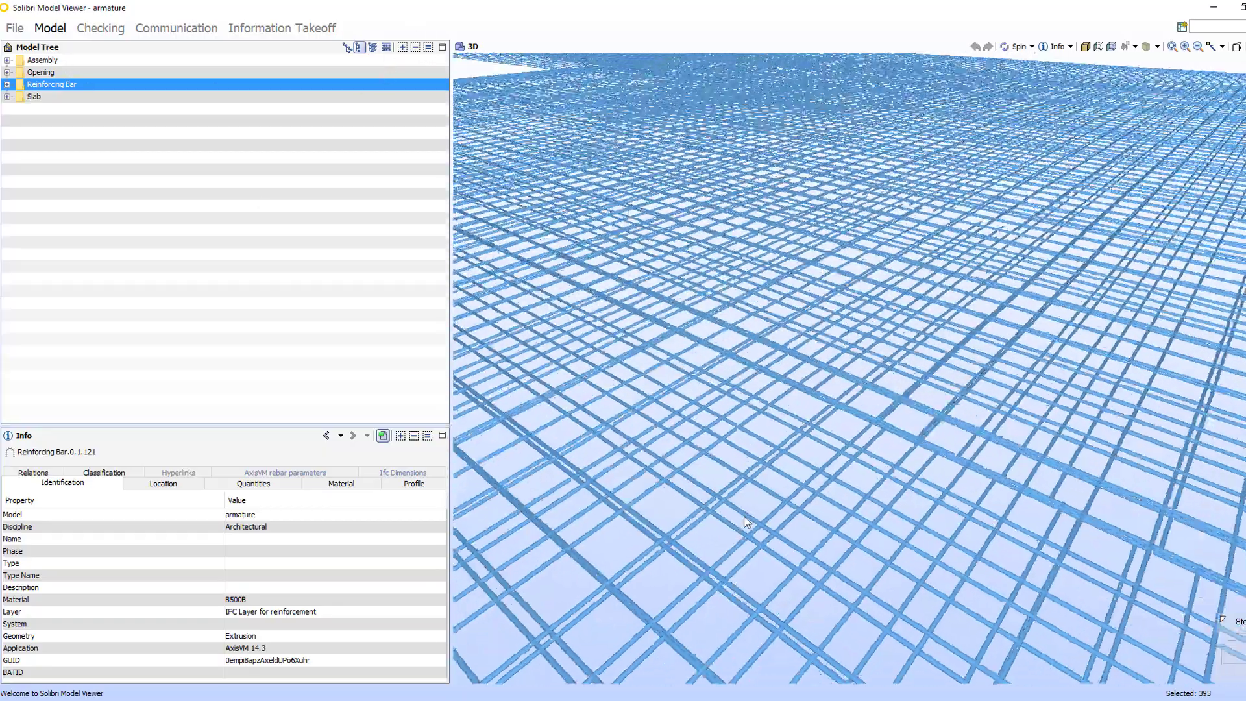
{"action": "mouse_move", "coordinate": [744, 517]}
{"action": "left_mouse_down"}
{"action": "mouse_move", "coordinate": [778, 479]}
{"action": "mouse_move", "coordinate": [867, 562]}
{"action": "mouse_move", "coordinate": [838, 550]}
{"action": "left_mouse_up"}
{"action": "scroll", "coordinate": [795, 494], "scroll_direction": "down", "scroll_amount": 3}
{"action": "scroll", "coordinate": [793, 493], "scroll_direction": "down", "scroll_amount": 5}
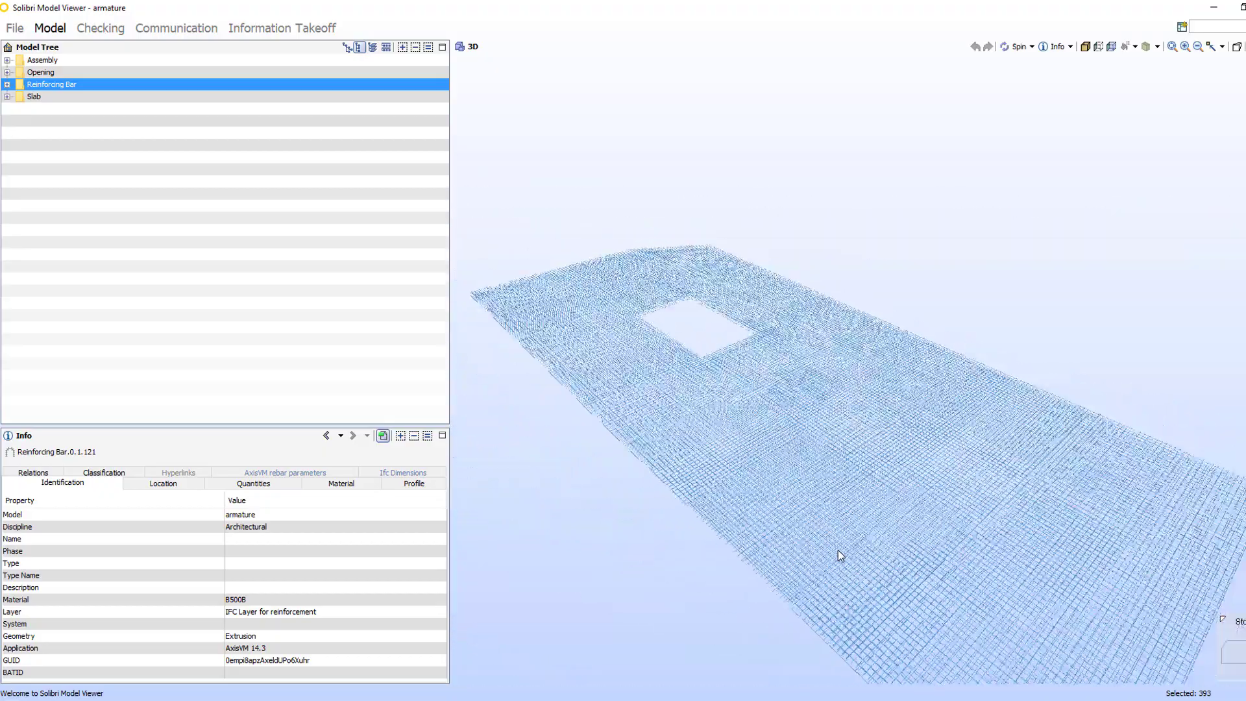
{"action": "scroll", "coordinate": [838, 550], "scroll_direction": "down", "scroll_amount": 2}
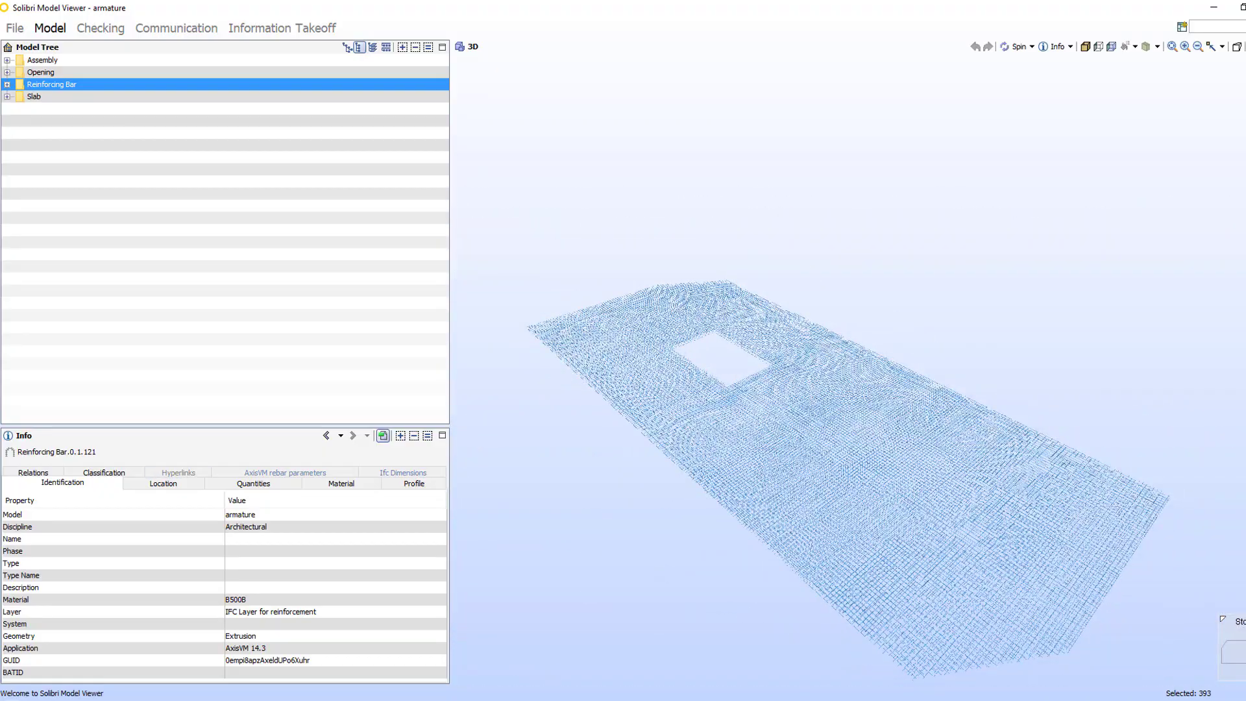